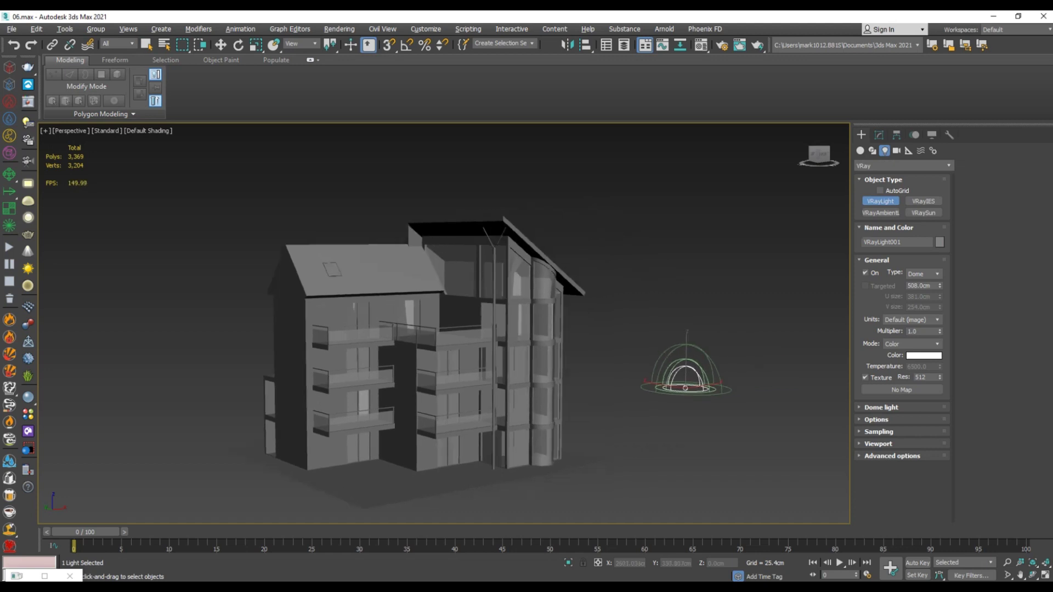
Step: Set the dome light's multiplier to 71 and enlarge its photon target and emit radii to about 898 cm and 937 cm
key(w)
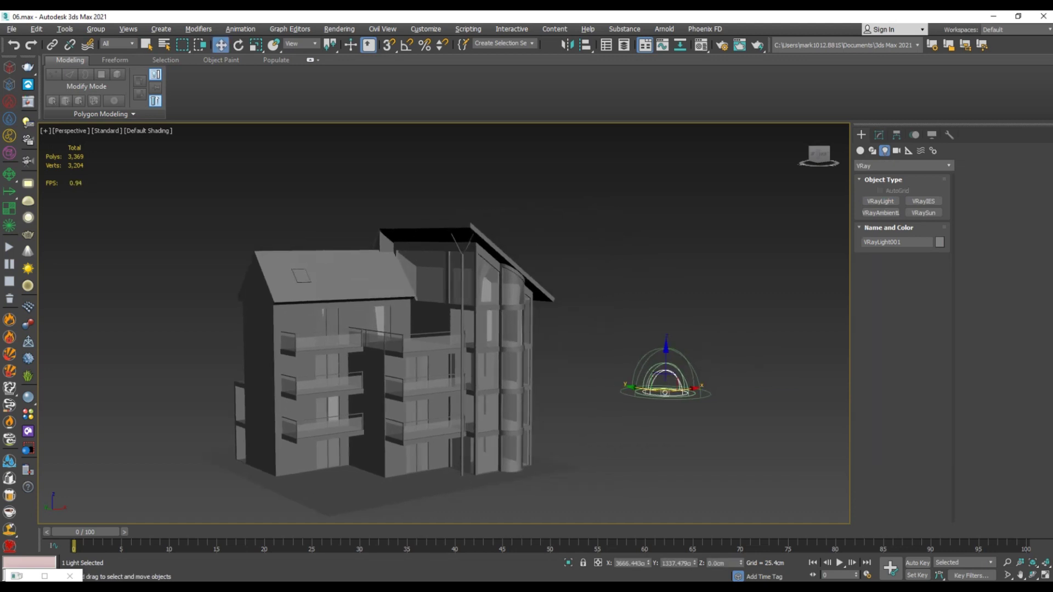
click(878, 135)
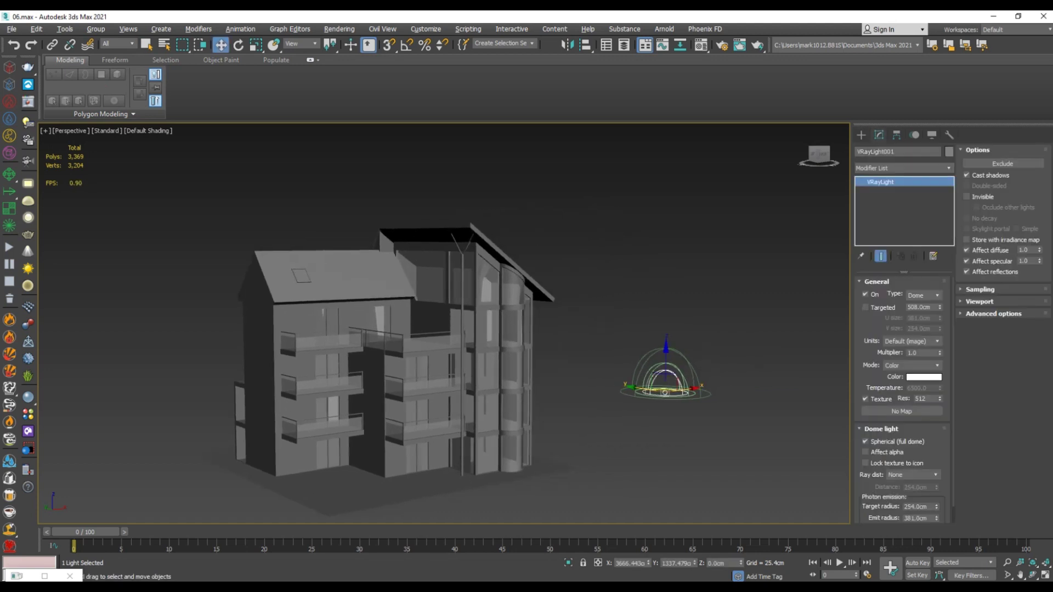
scroll(902, 399, down, 1)
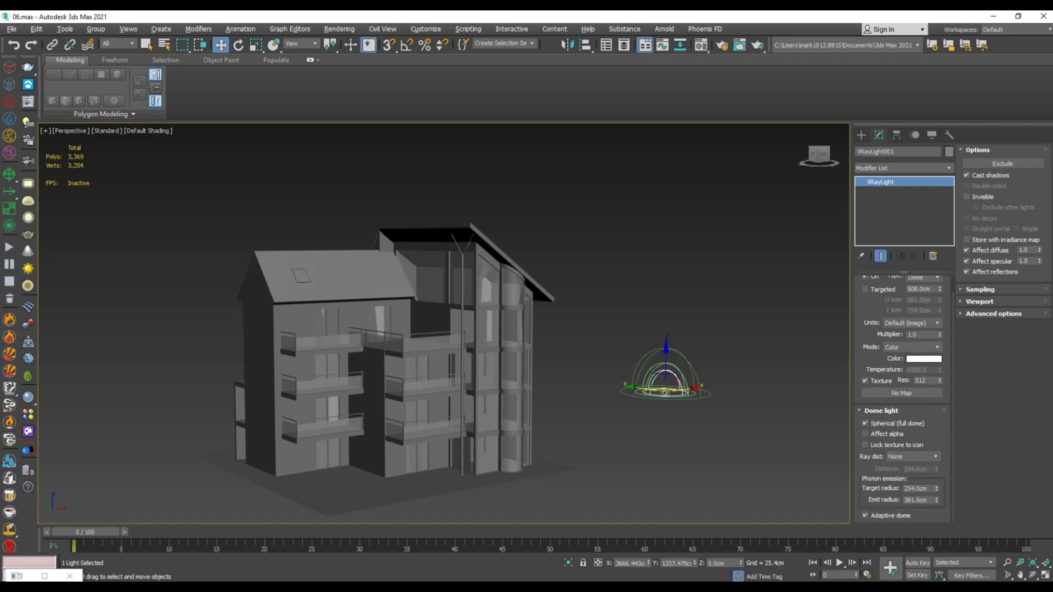
drag(936, 488, 936, 433)
drag(936, 500, 936, 444)
drag(939, 335, 939, 296)
click(937, 278)
click(920, 291)
click(901, 393)
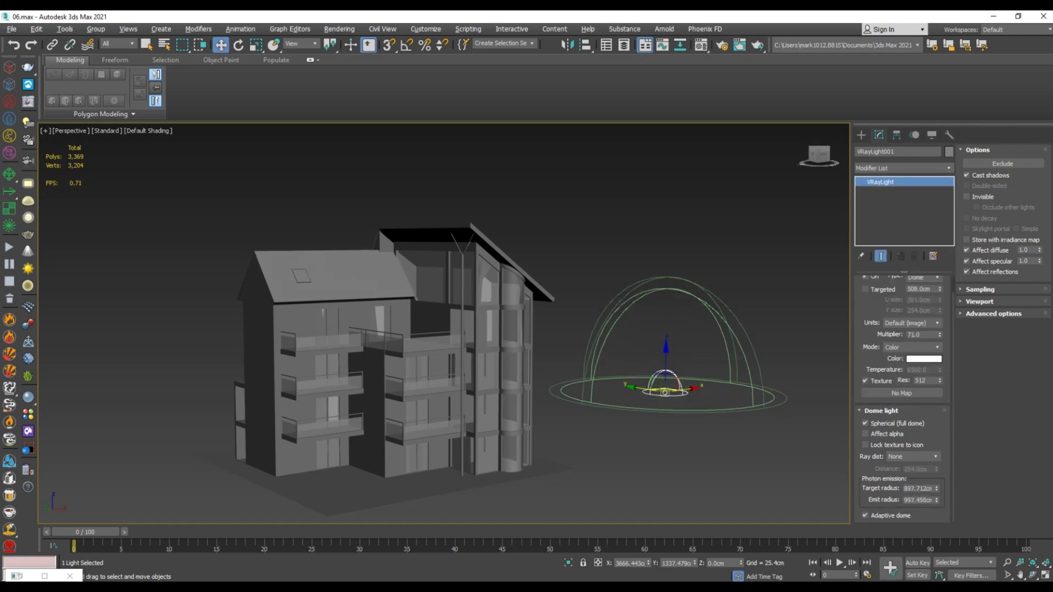
Step: Enlarge the dome light's photon emission to a target radius of about 2393 cm and an emit radius of about 5372 cm
drag(936, 488, 936, 439)
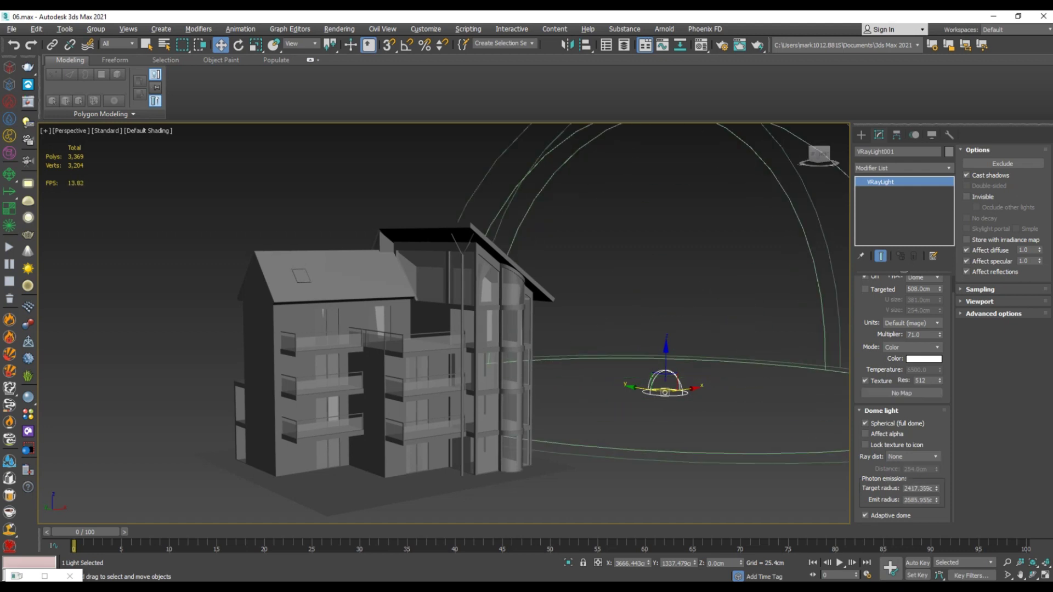
drag(936, 501, 936, 446)
scroll(603, 372, down, 5)
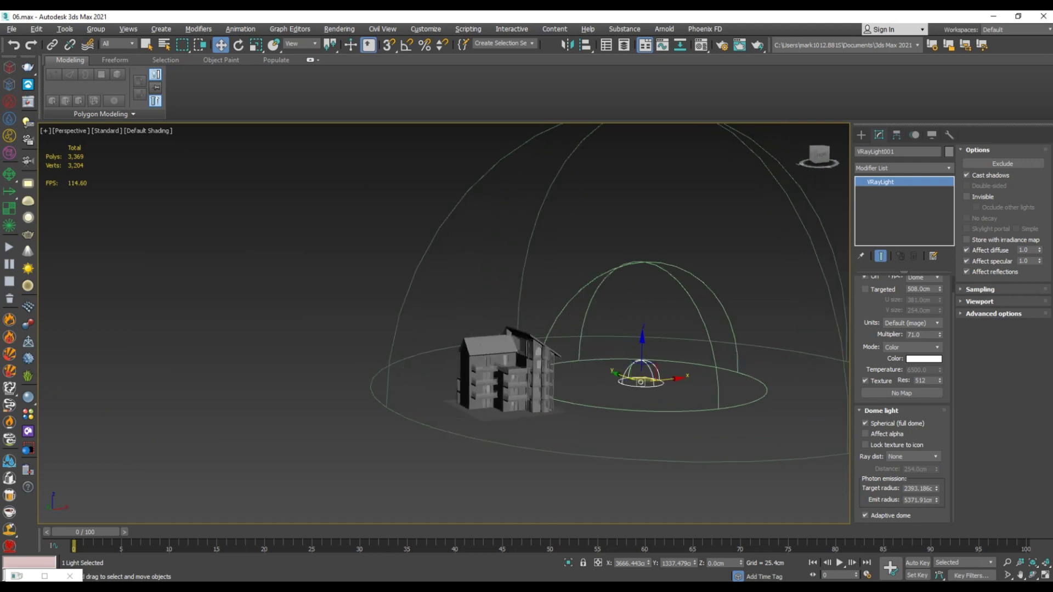
scroll(612, 378, up, 3)
key(ctrl+d)
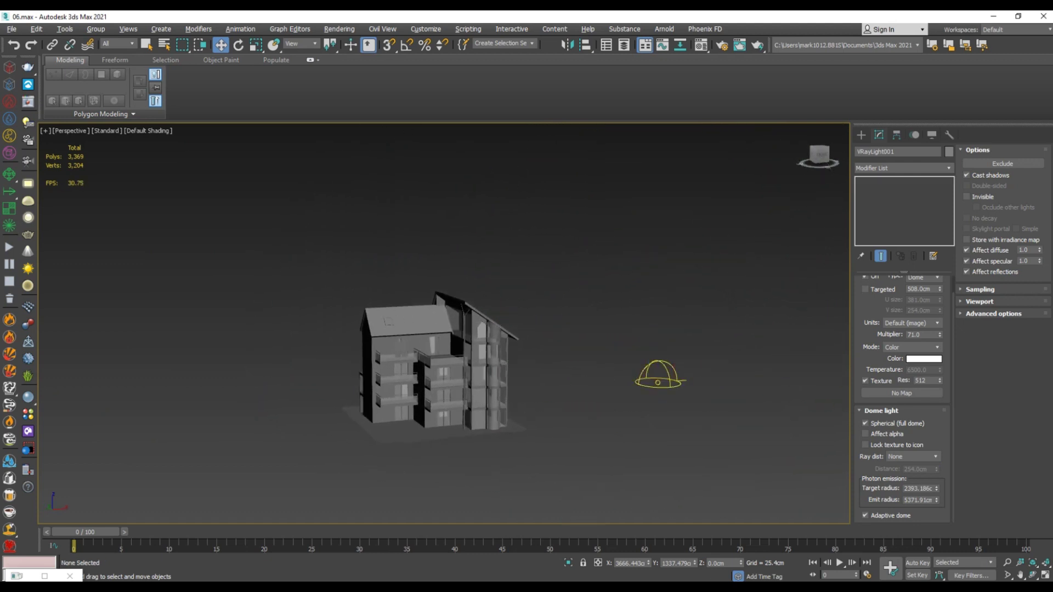
Step: Assign a VRayBitmap as the dome light's texture map and load studio_garden_8k.exr into it
click(658, 377)
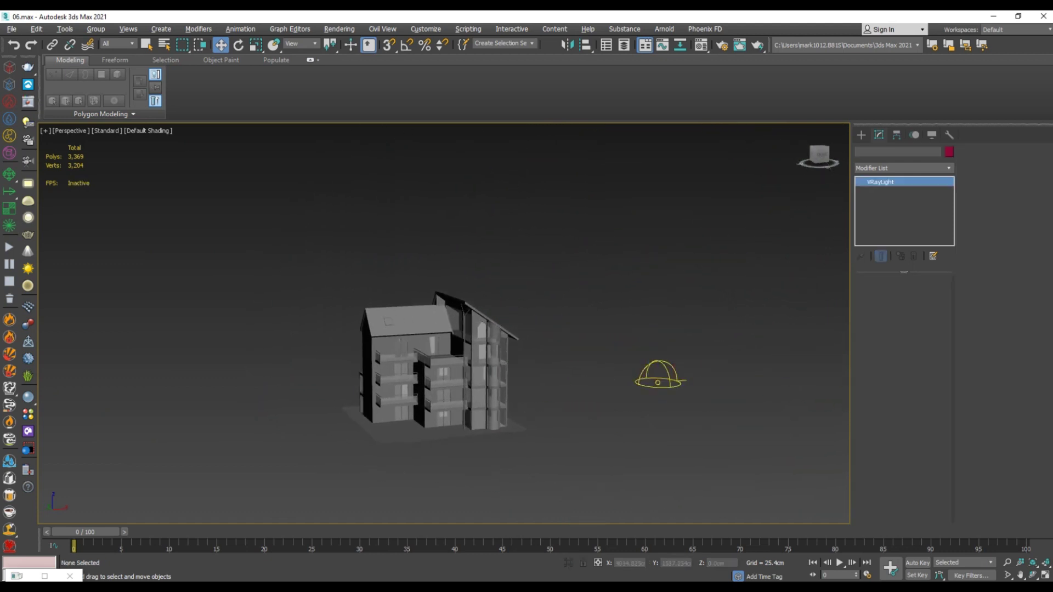
click(901, 411)
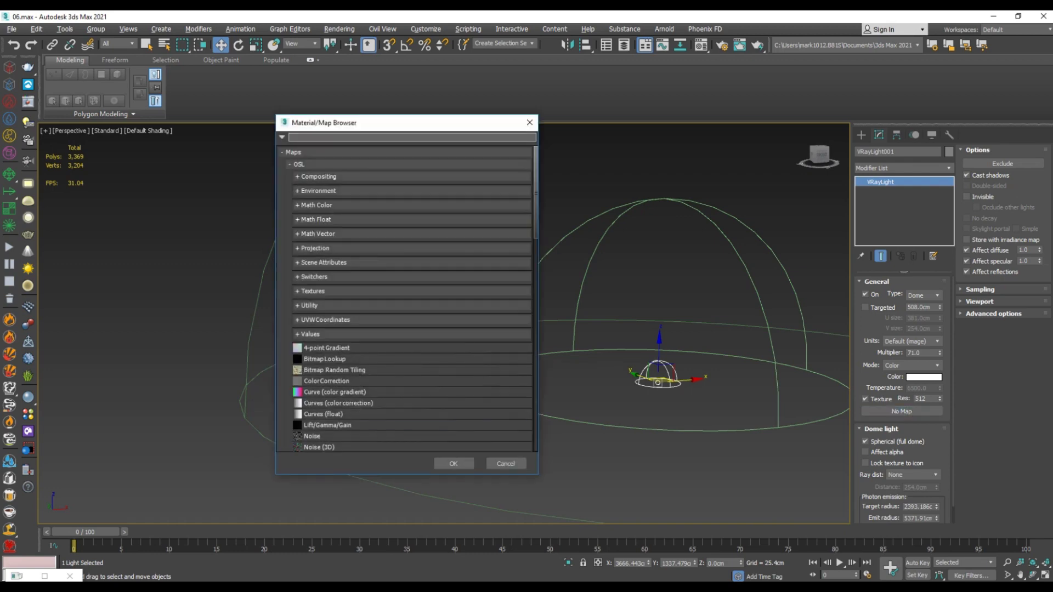
click(329, 334)
click(329, 335)
scroll(329, 334, down, 1)
scroll(384, 301, down, 9)
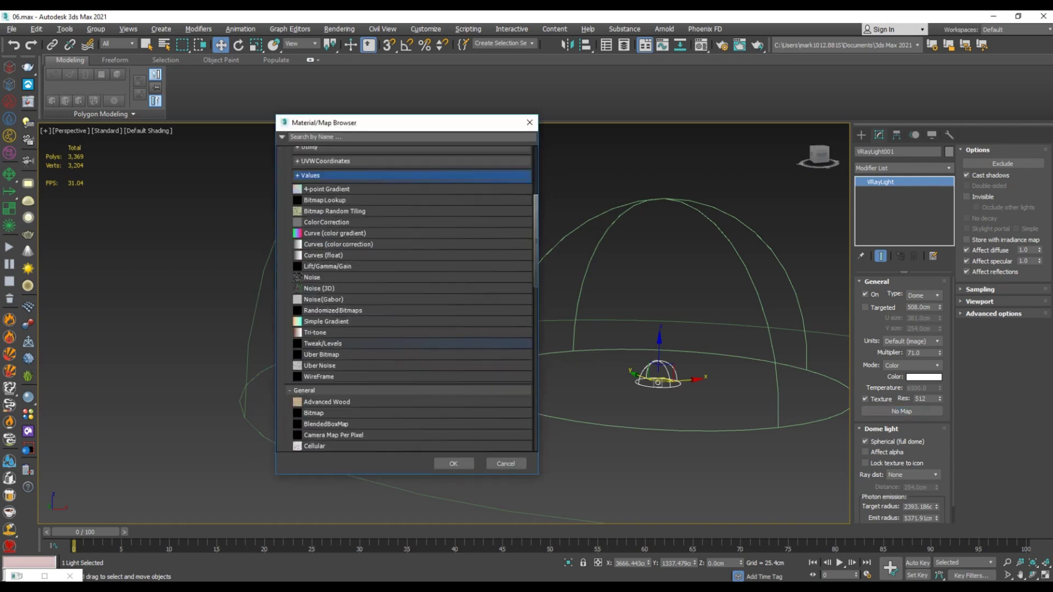
scroll(384, 300, down, 12)
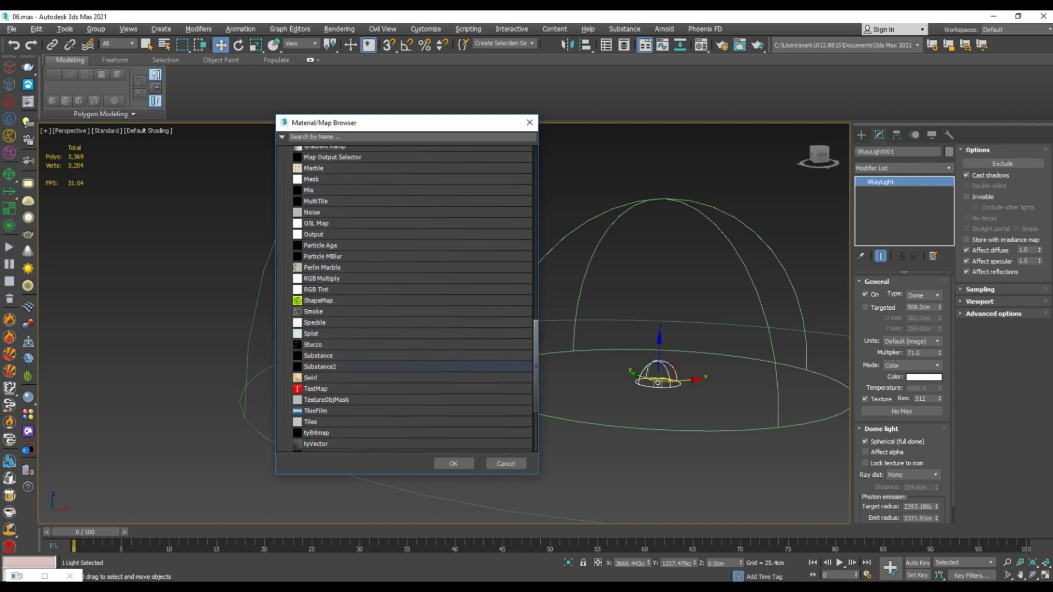
click(301, 416)
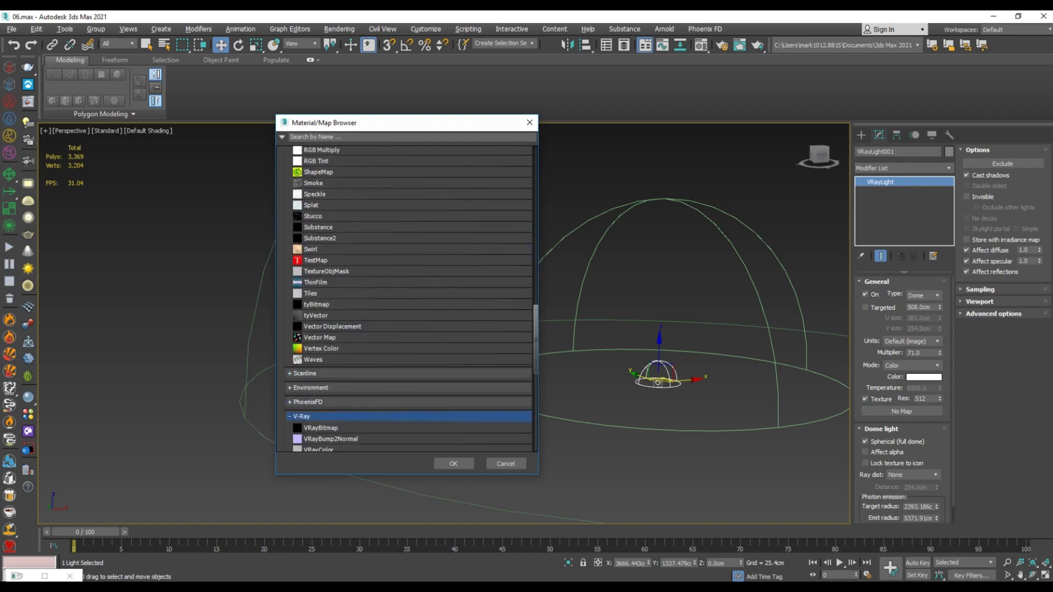
scroll(406, 357, down, 2)
click(322, 401)
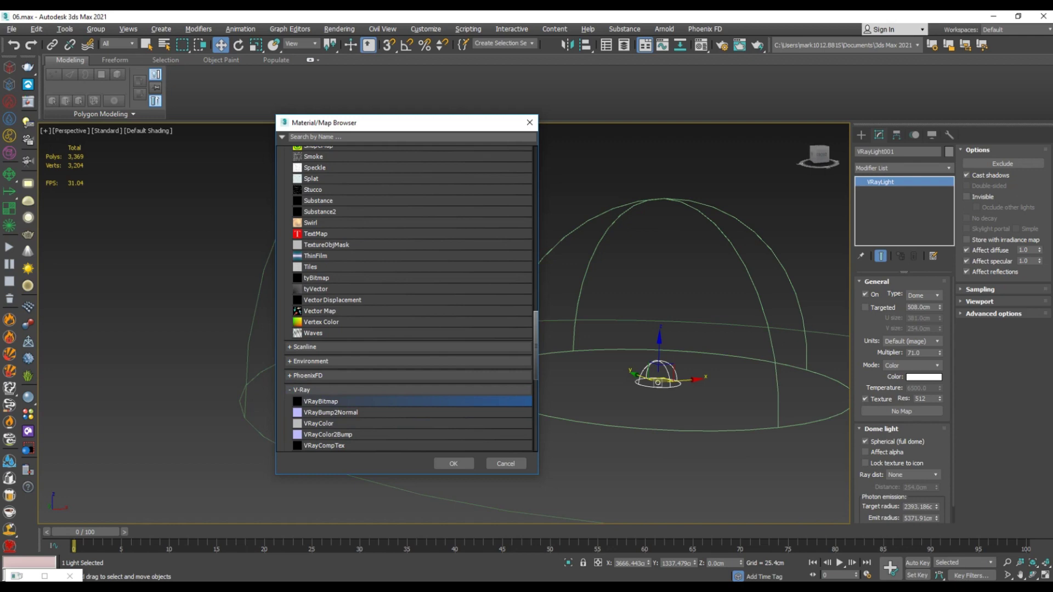
double_click(322, 401)
click(149, 114)
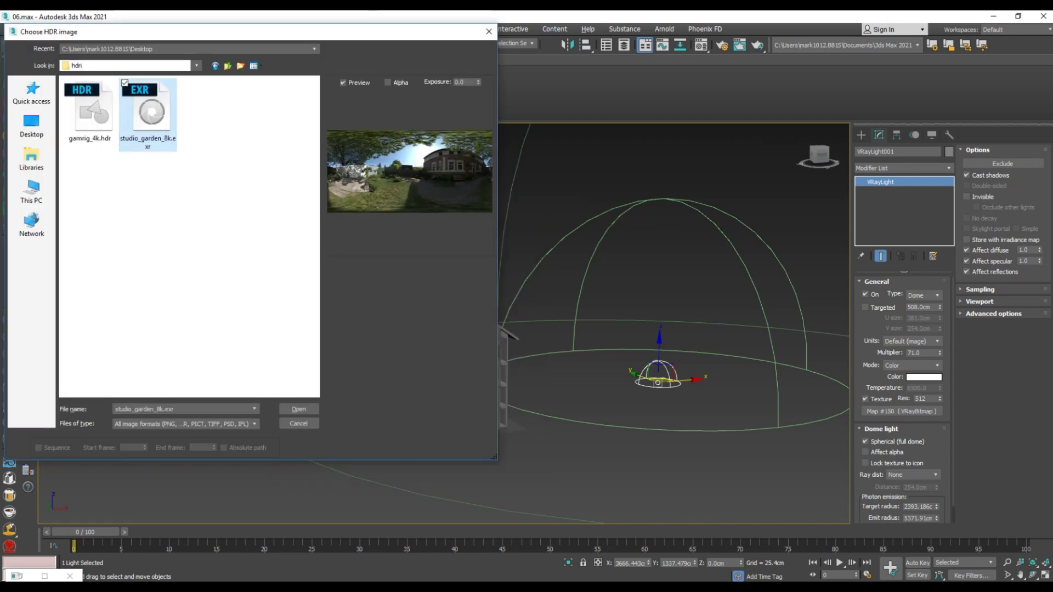
click(299, 409)
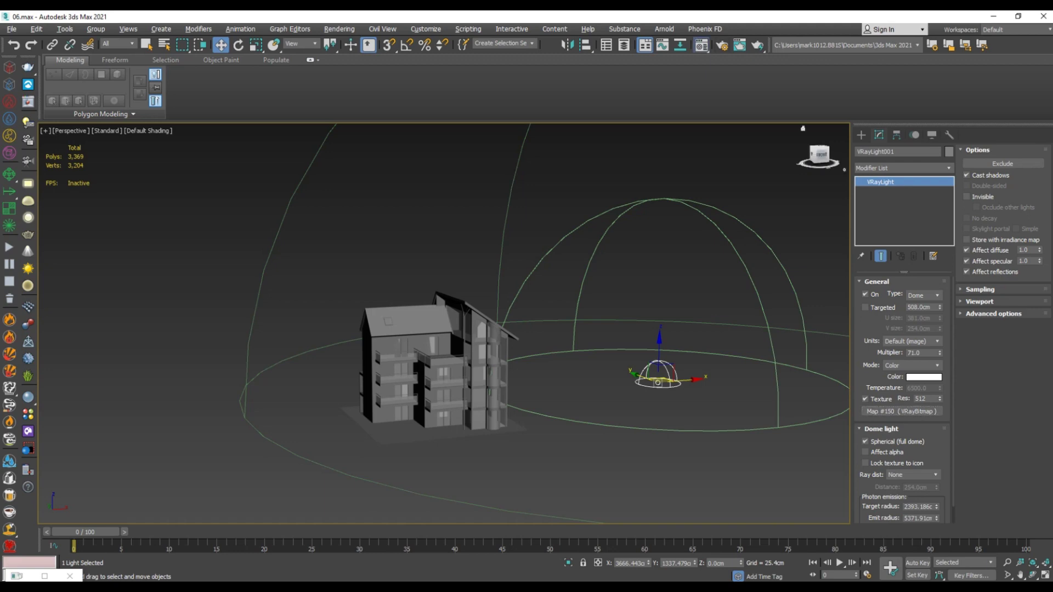
Step: Copy the dome light's HDRI map as an instance into an unused Material Editor sample slot
key(m)
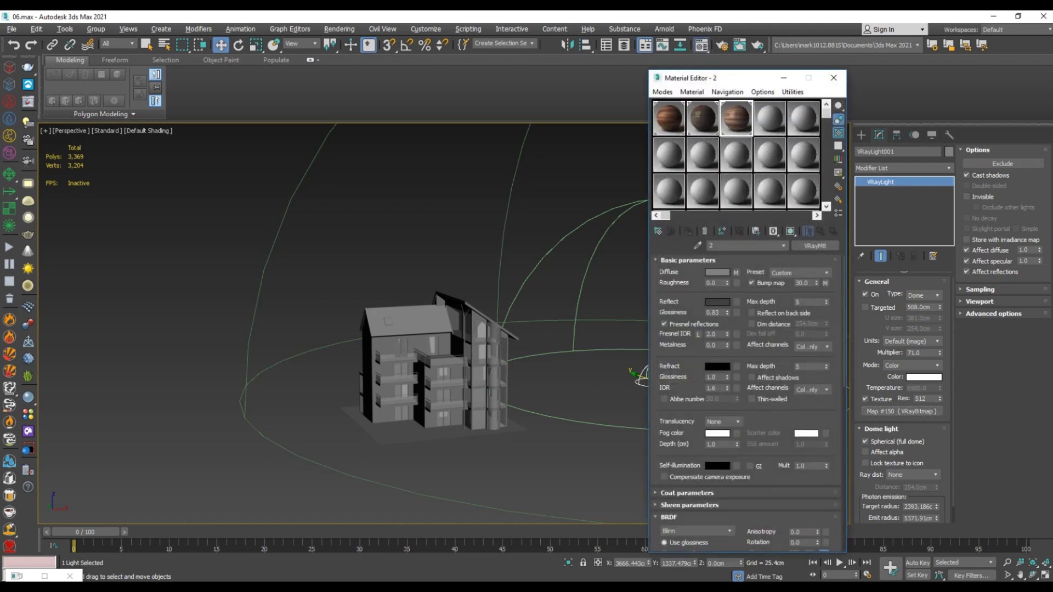
click(669, 192)
drag(901, 411, 734, 329)
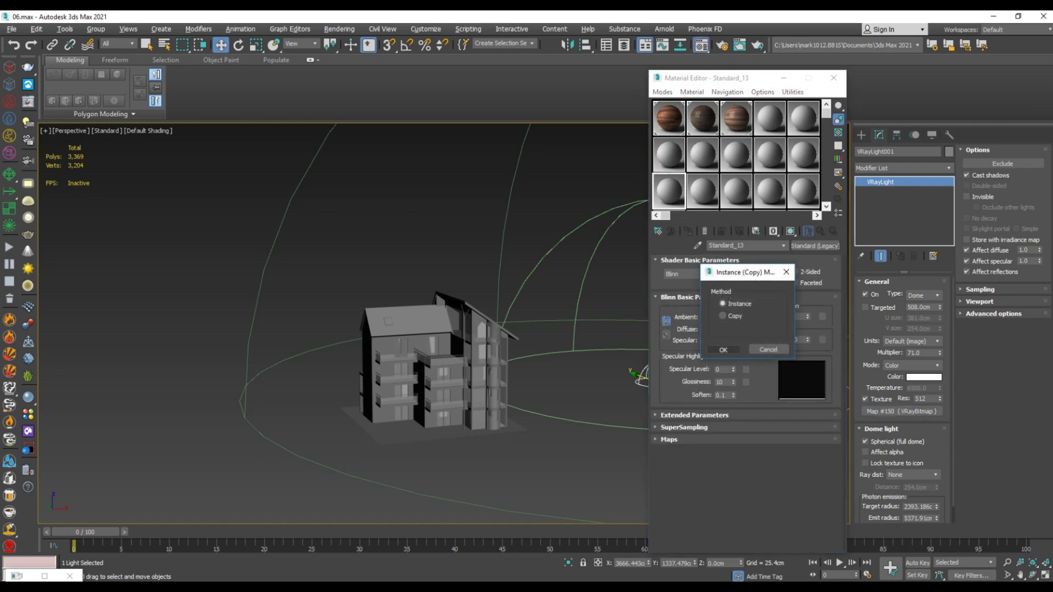
click(724, 350)
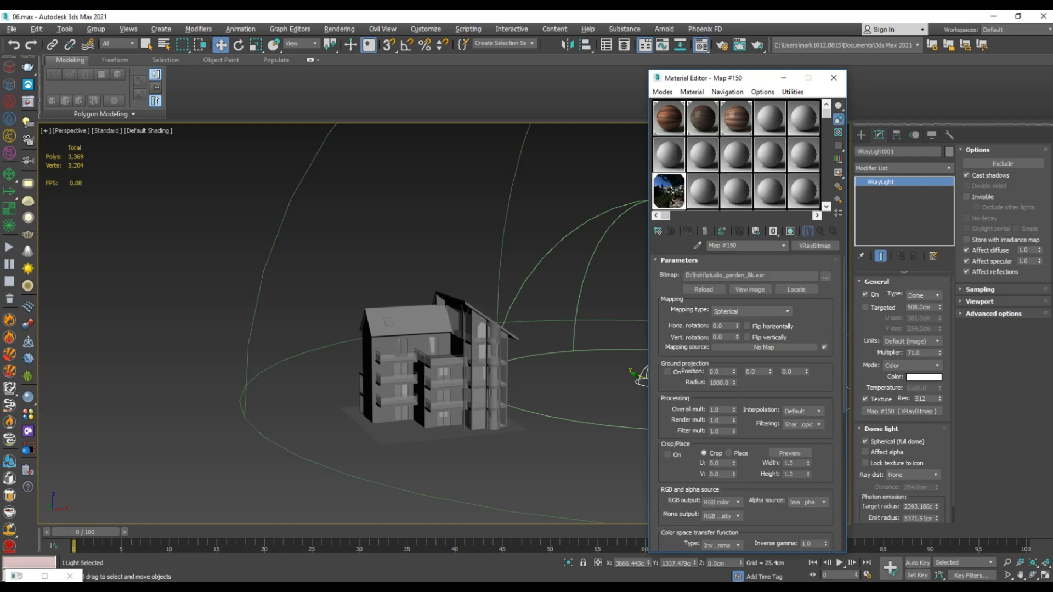
Step: Open an enlarged preview of the HDRI map and check its mapping type, keeping Spherical
double_click(669, 190)
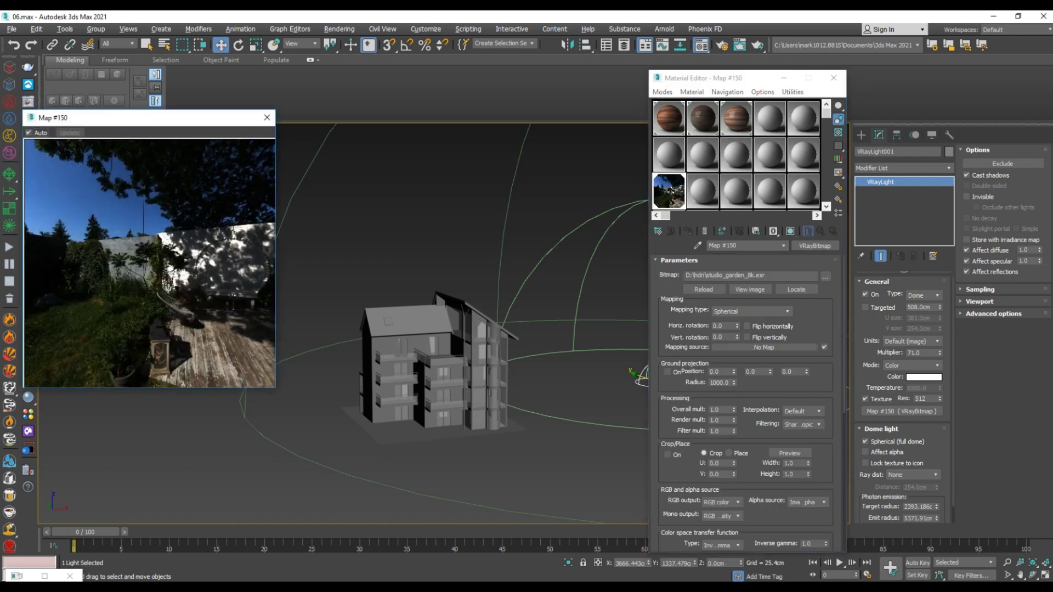
drag(137, 118, 167, 113)
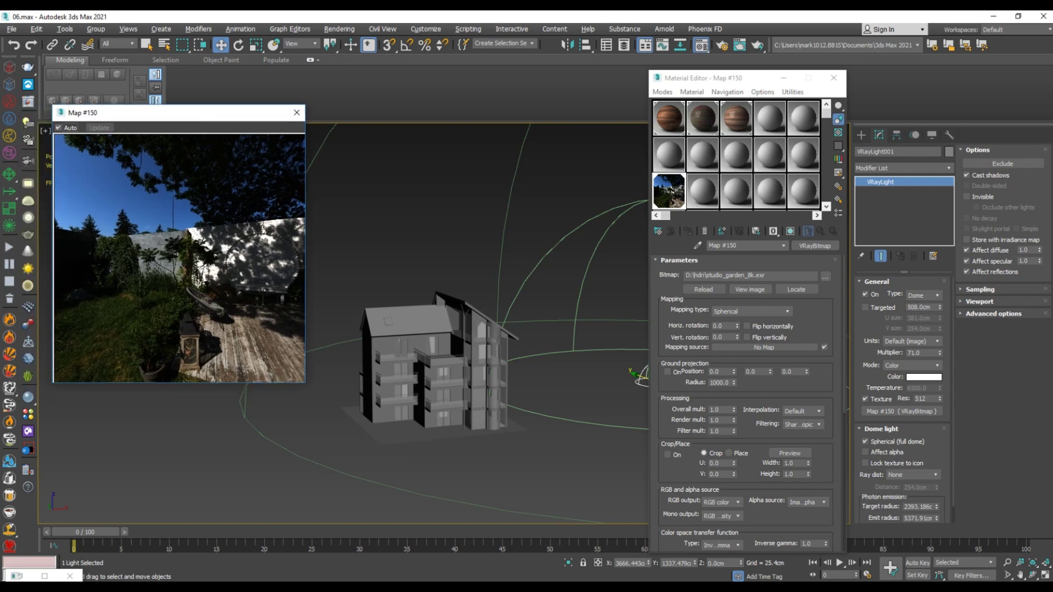
click(671, 191)
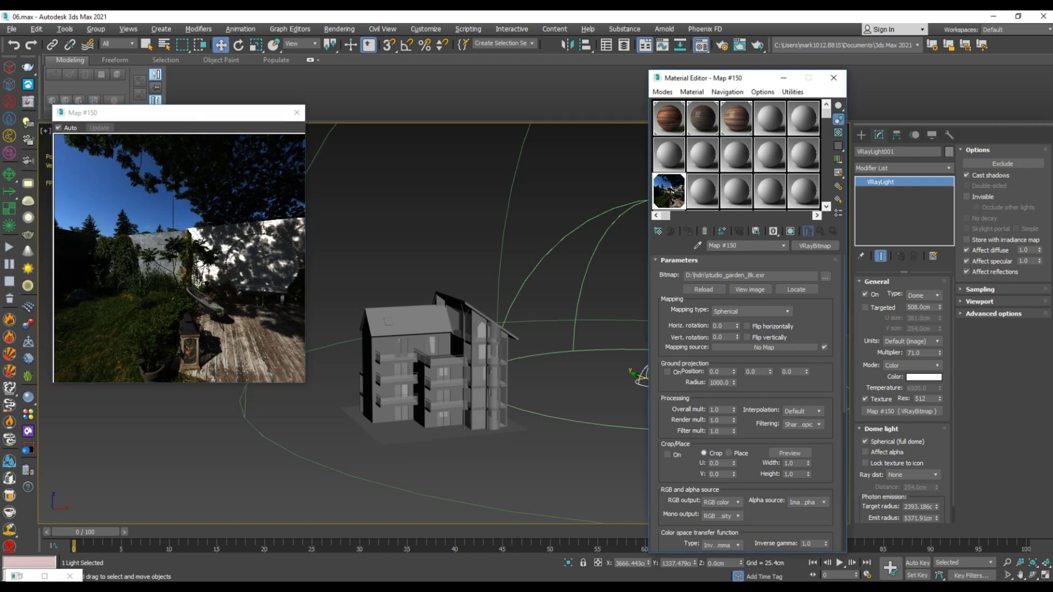
click(751, 308)
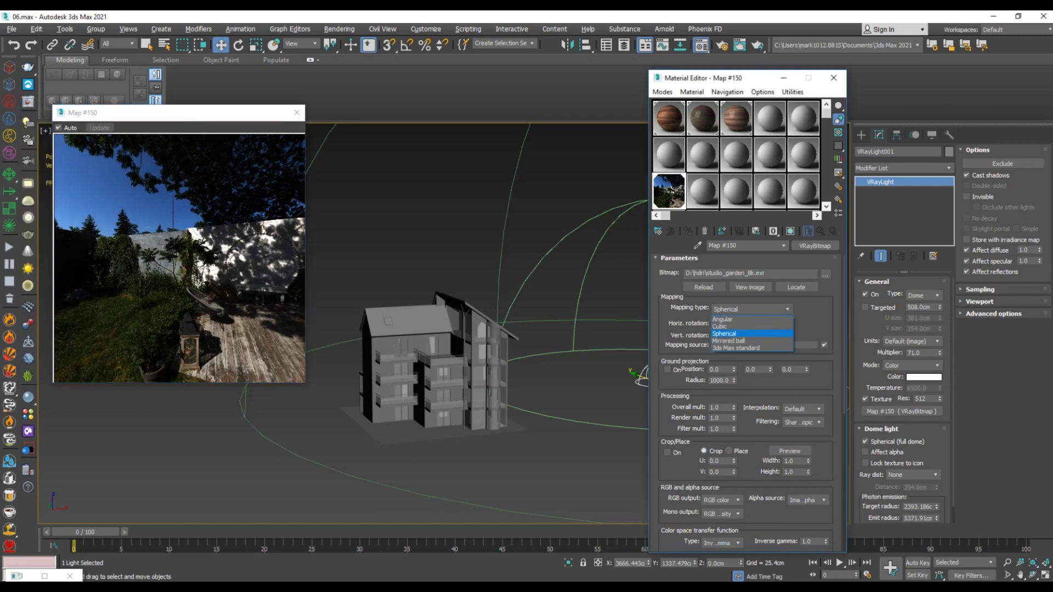
key(Escape)
scroll(751, 403, down, 1)
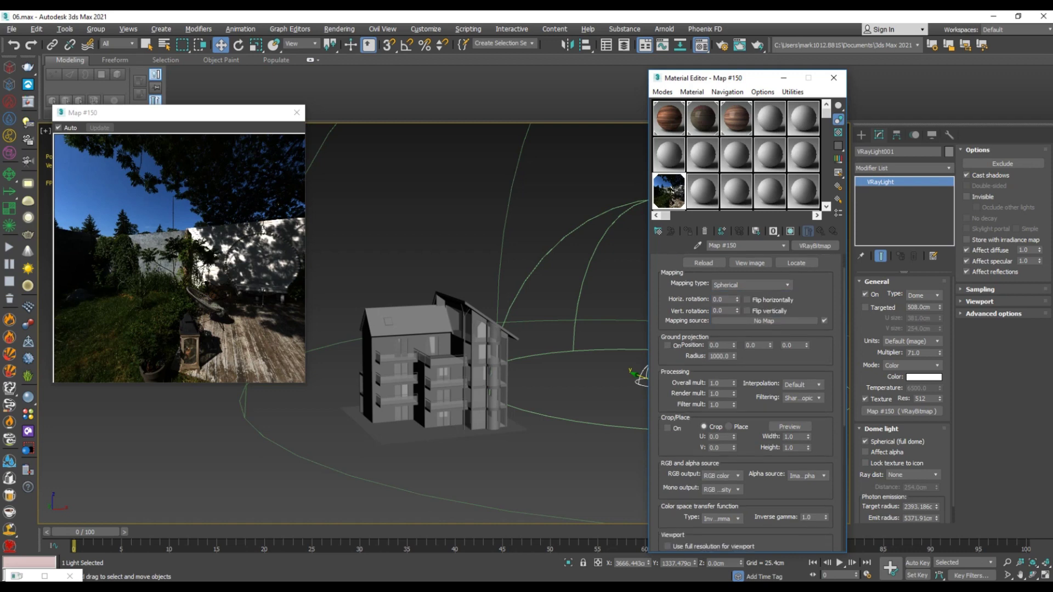
Step: Set the HDRI map's horizontal rotation to 45, and close the map preview and the Material Editor
drag(737, 300, 737, 288)
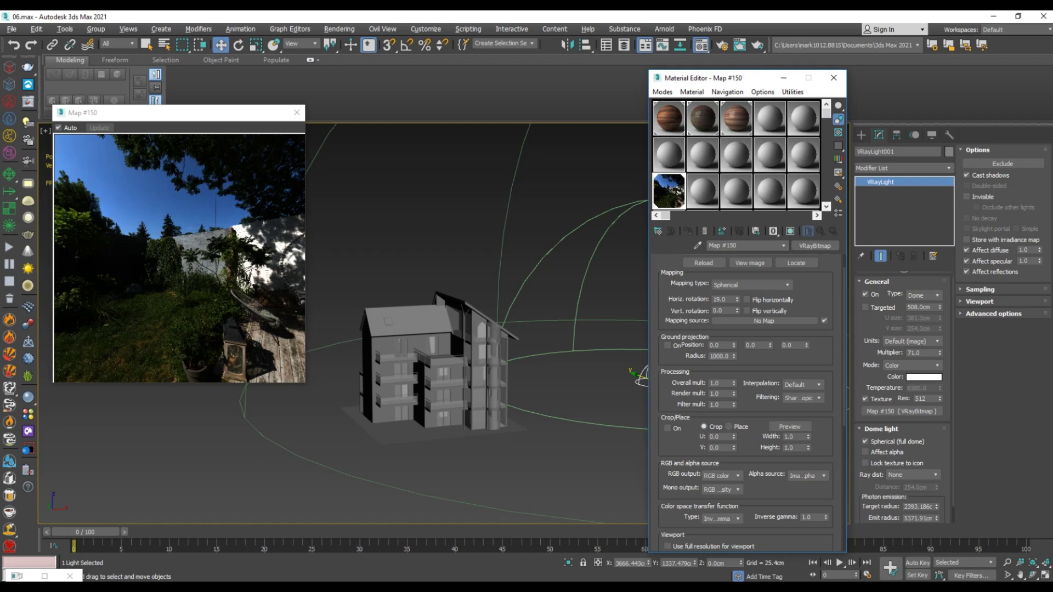
text(45)
key(Return)
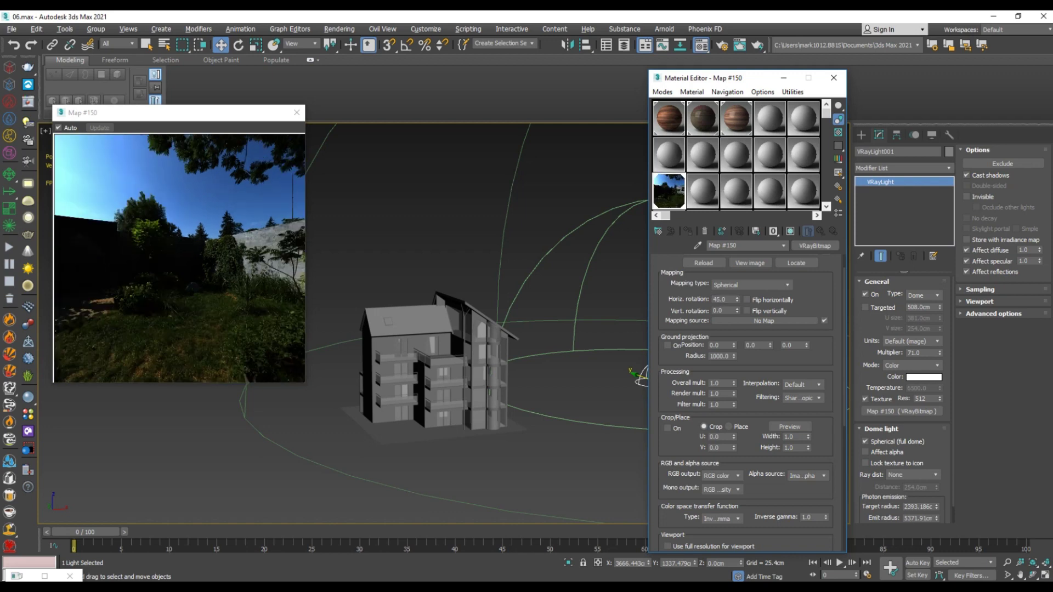
scroll(745, 400, down, 2)
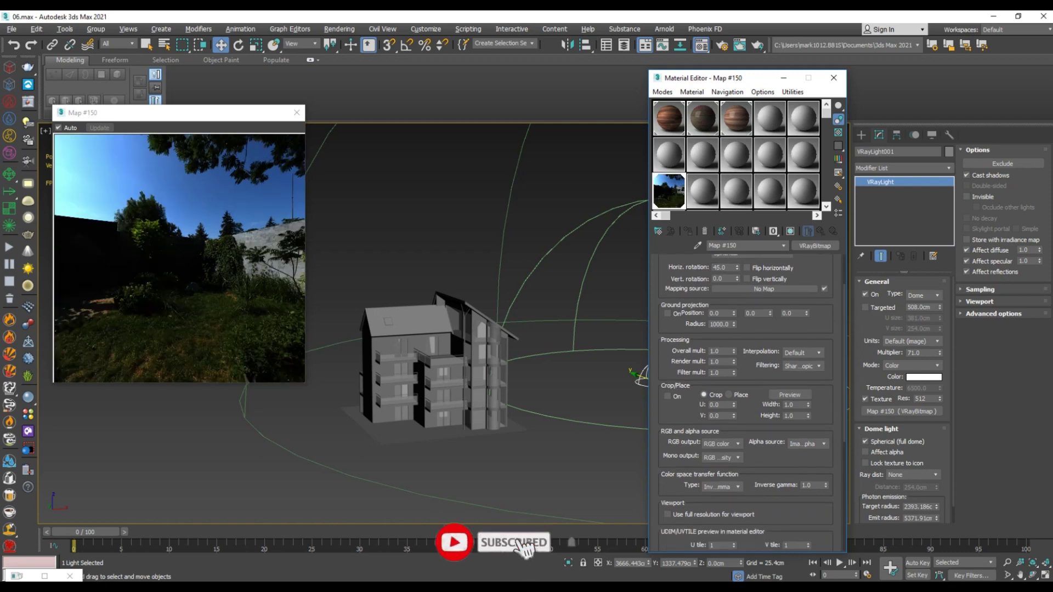
scroll(745, 400, up, 3)
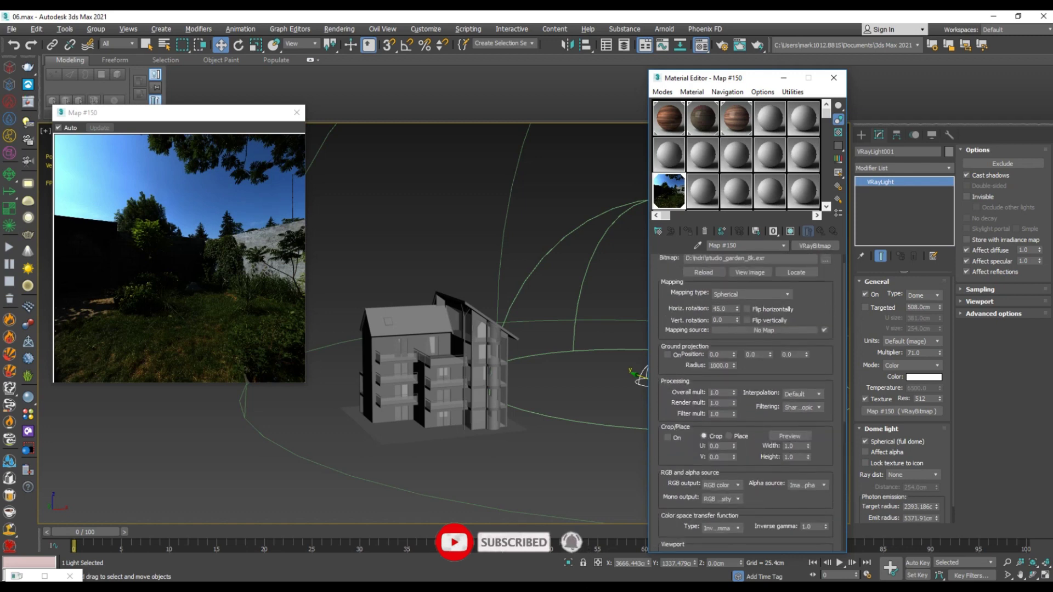
click(297, 112)
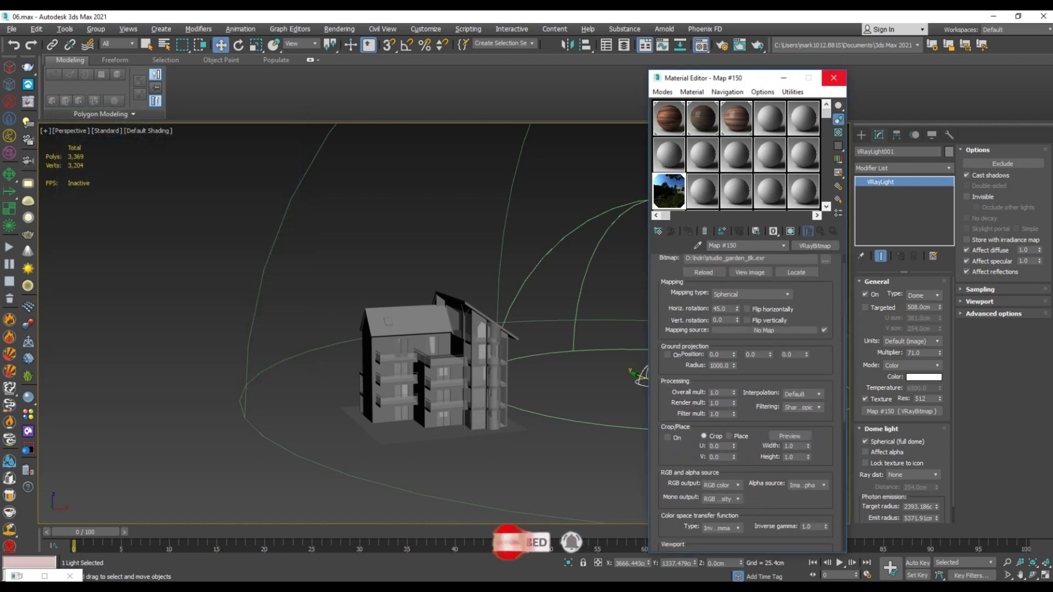
click(834, 77)
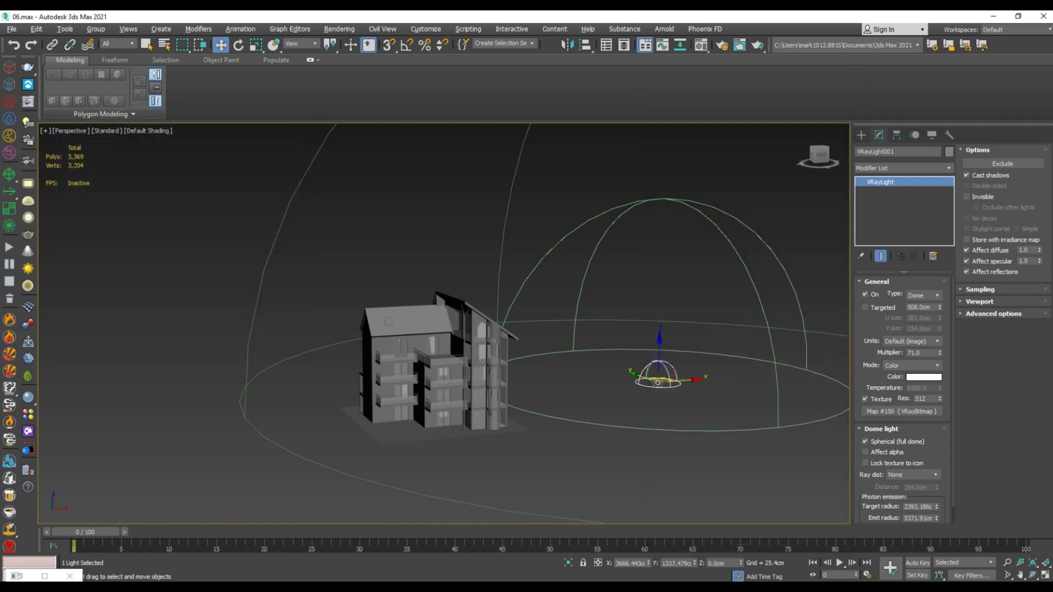
Step: Use the dome light's VRayBitmap map as the environment map in the Environment and Effects settings
middle_drag(576, 340, 551, 348)
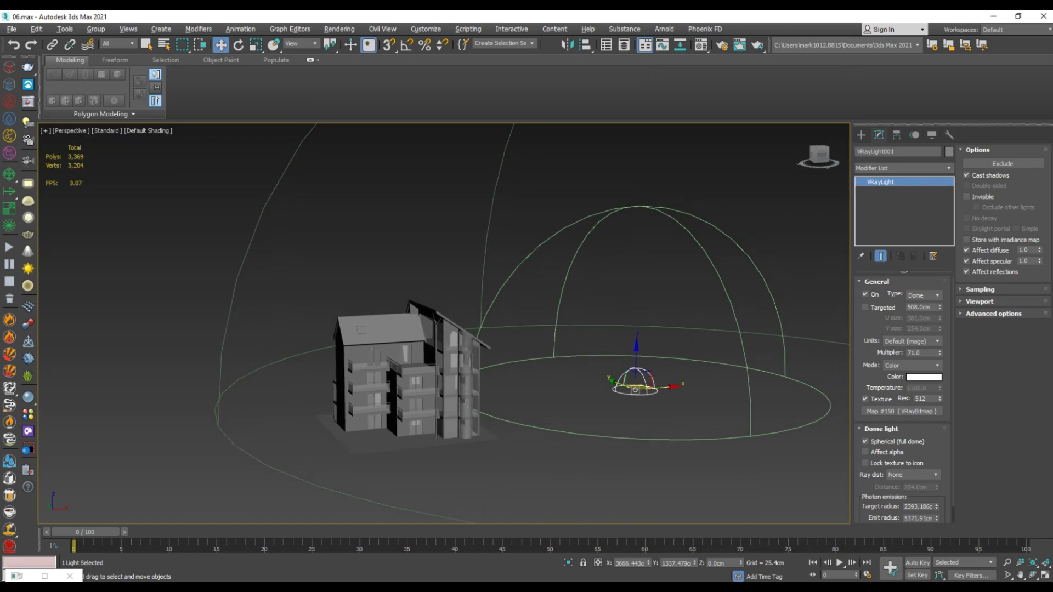
key(8)
drag(361, 119, 235, 120)
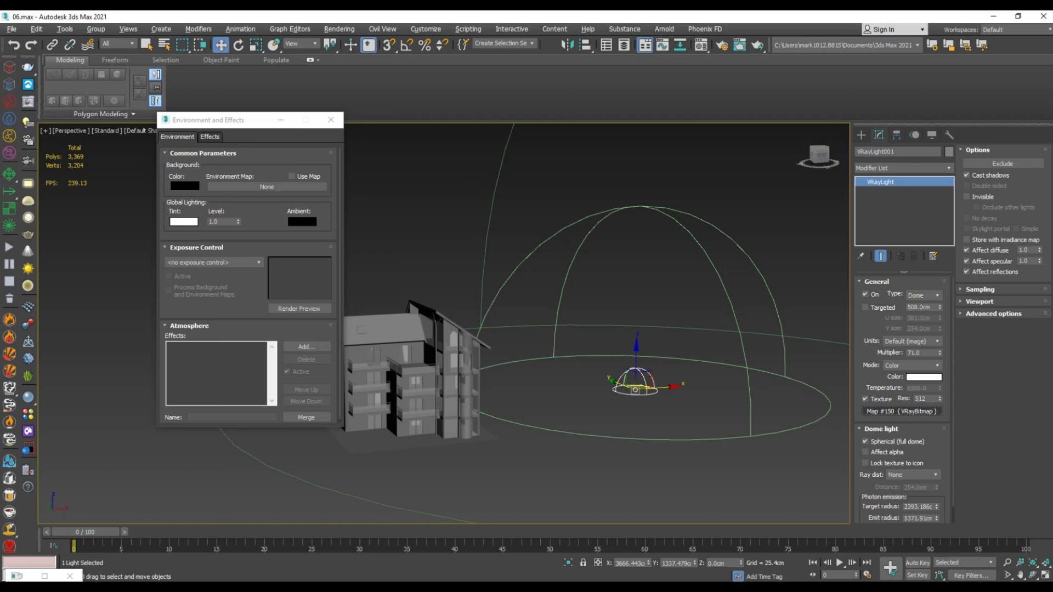
drag(902, 411, 267, 186)
click(227, 308)
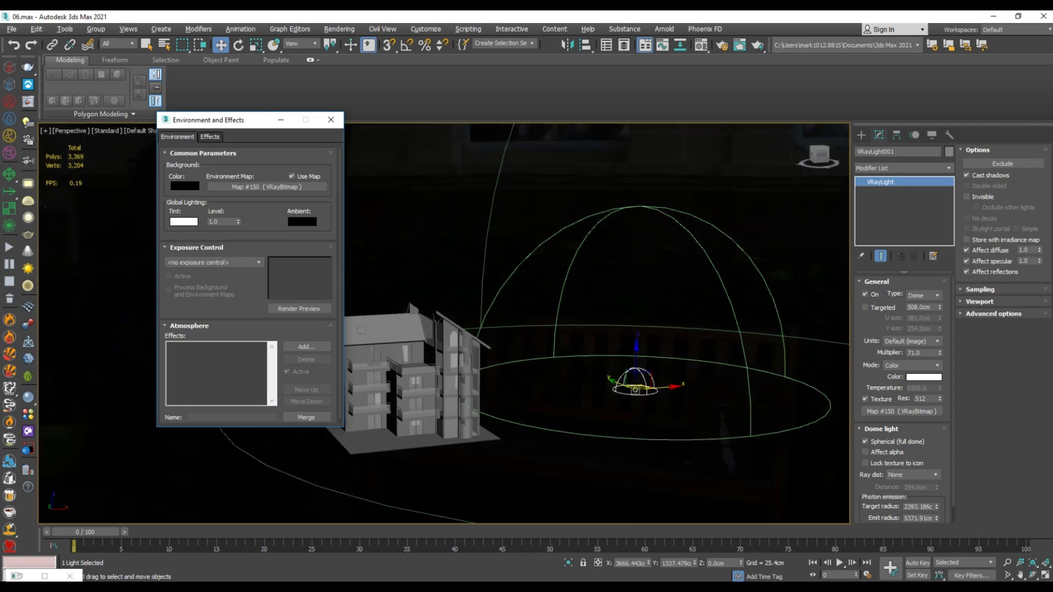
Step: Try a grey environment background color with red, green and blue at 97
middle_drag(483, 307, 564, 300)
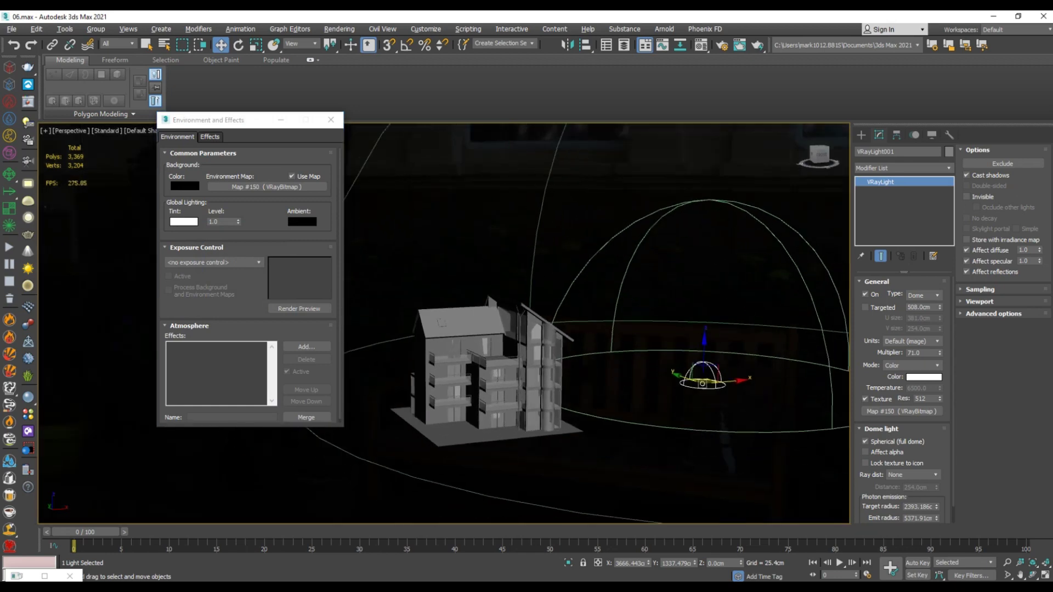
scroll(558, 348, down, 5)
scroll(558, 349, up, 8)
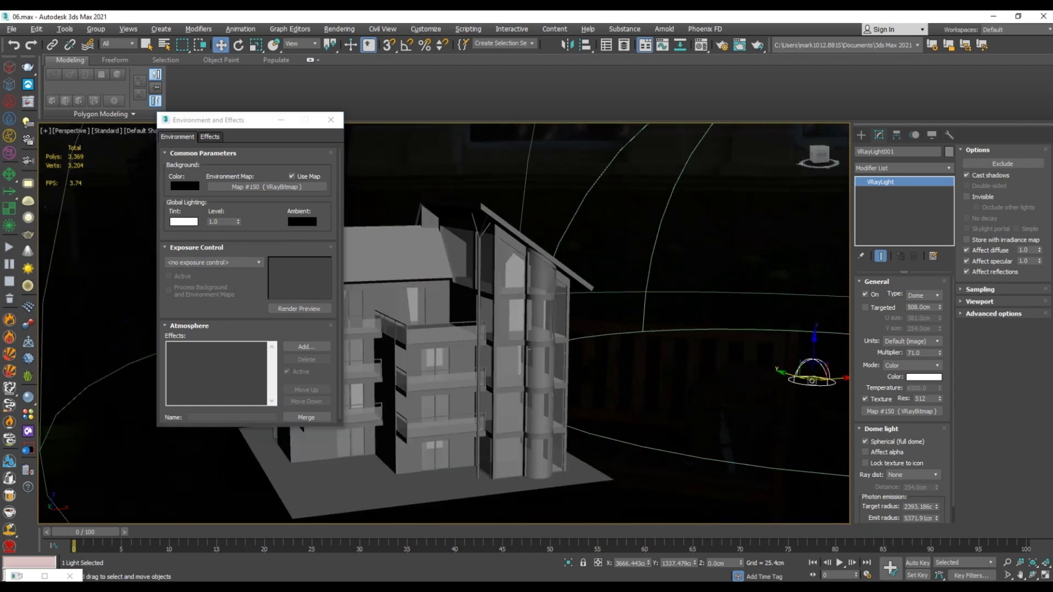
click(185, 185)
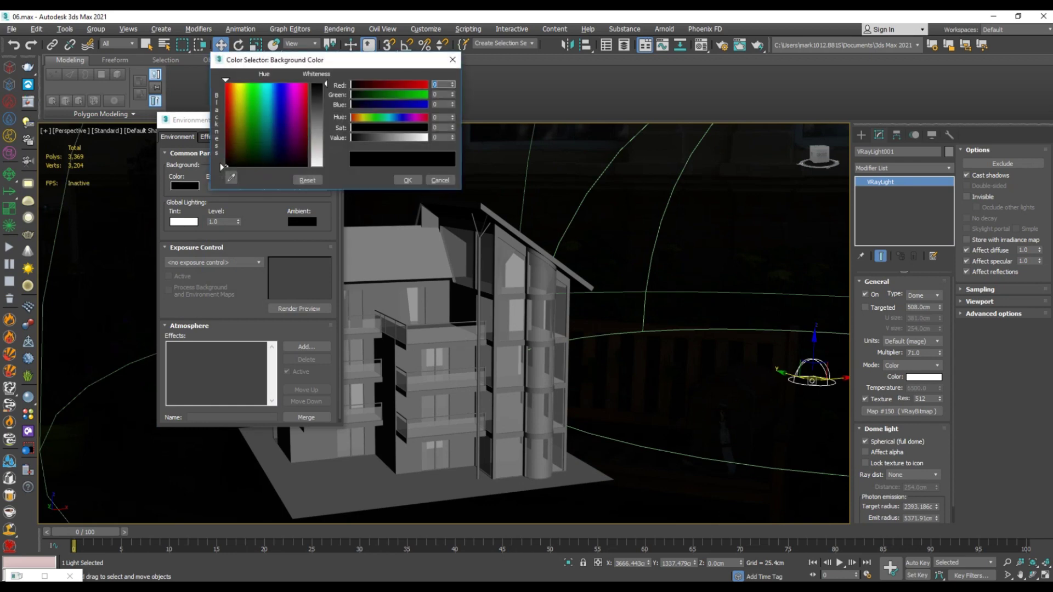
drag(317, 84, 317, 96)
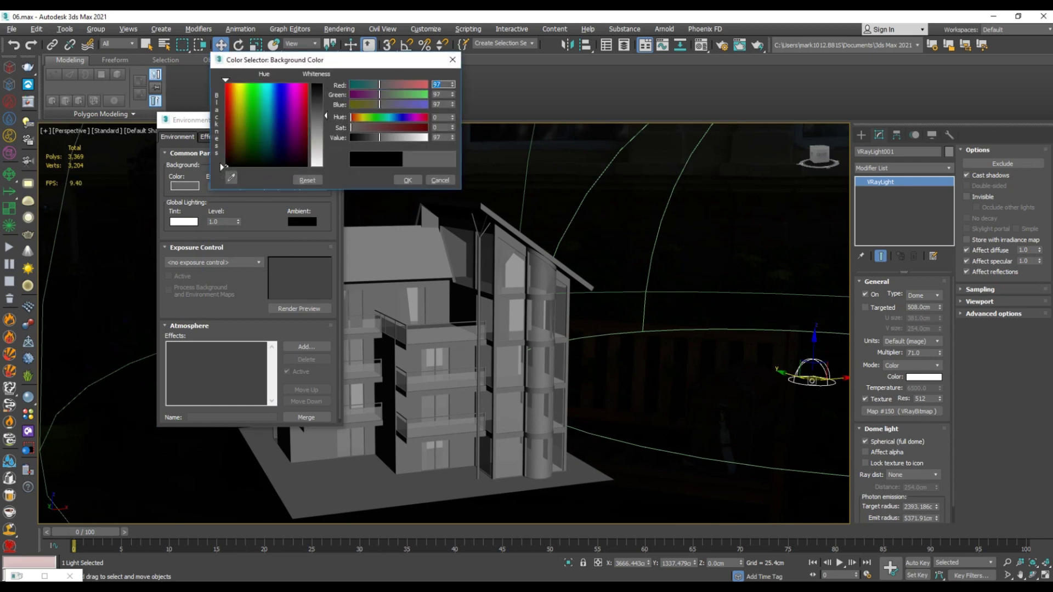
click(407, 180)
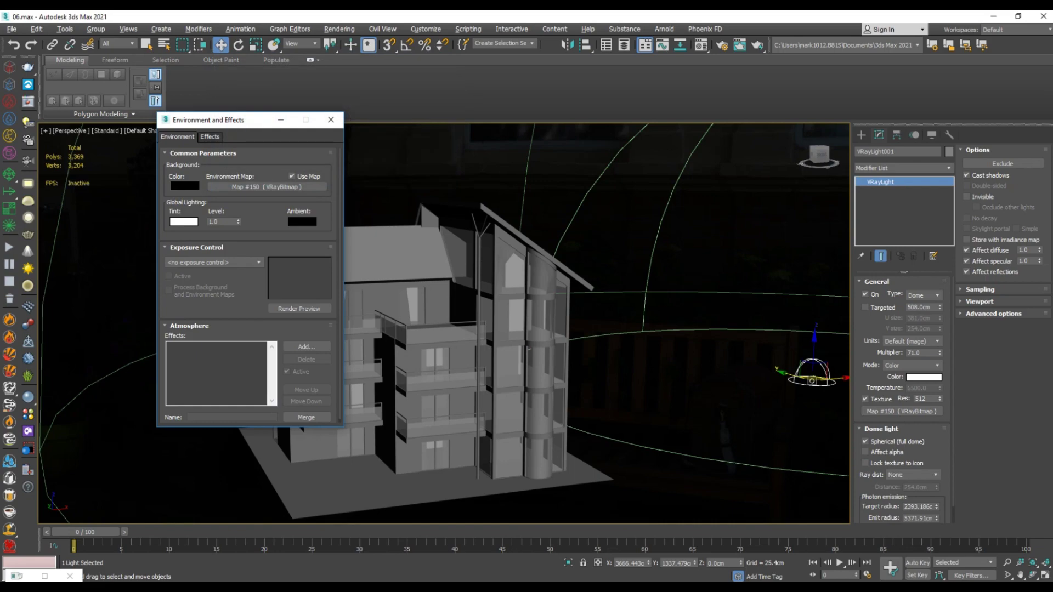
Step: Close the Environment and Effects settings and frame the whole building at an angle in the perspective view
click(331, 120)
alt+middle_drag(416, 296, 707, 274)
alt+middle_drag(658, 354, 430, 345)
scroll(631, 333, down, 5)
scroll(636, 337, up, 5)
scroll(756, 312, down, 3)
scroll(516, 354, up, 2)
alt+middle_drag(430, 345, 518, 341)
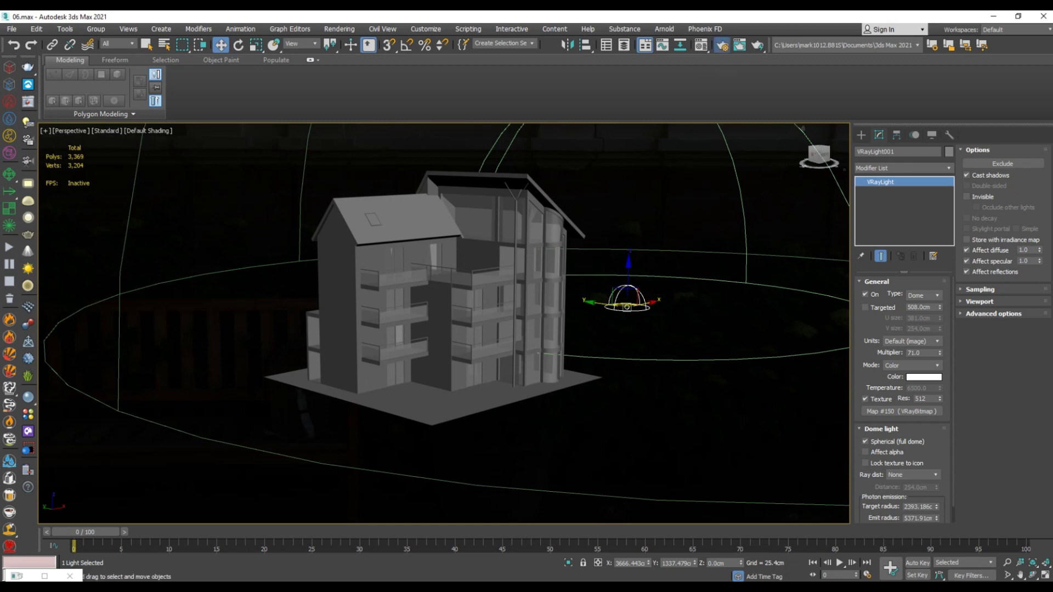
Step: Set the render output size to the HDTV (video) preset at 1920x1080
key(F10)
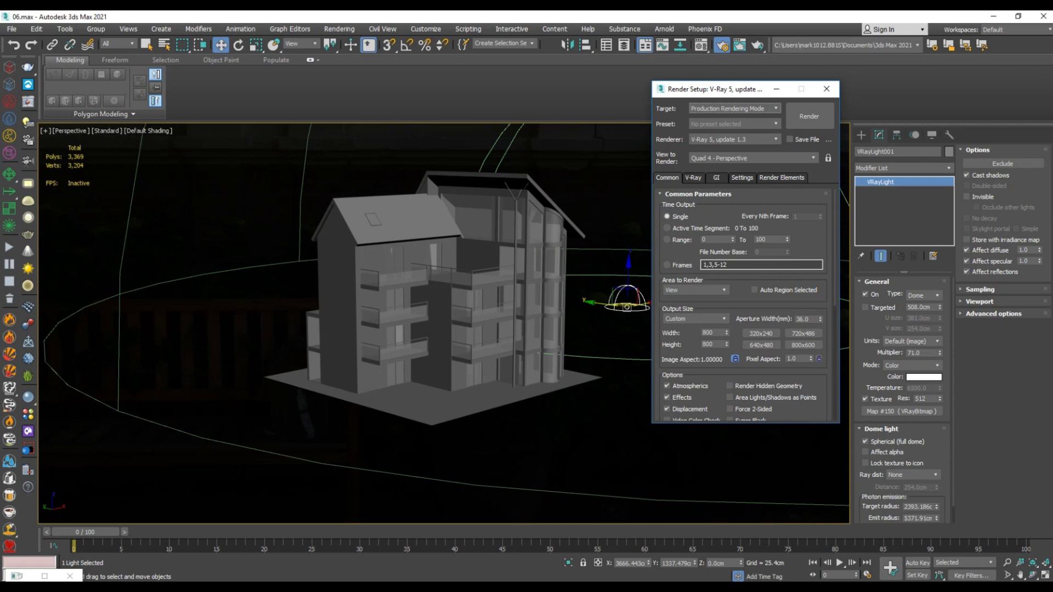
click(694, 318)
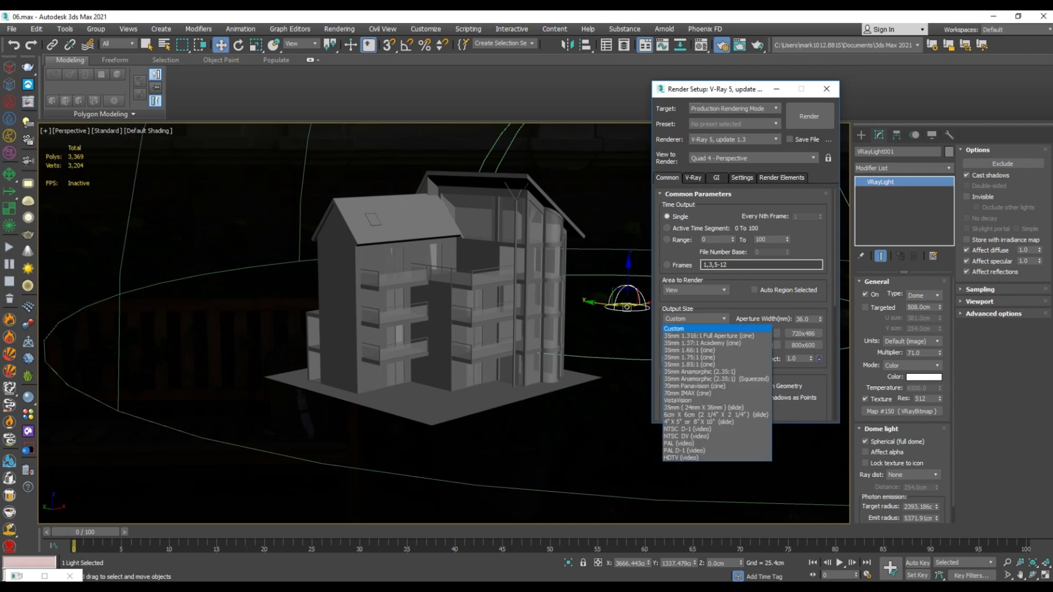
click(680, 458)
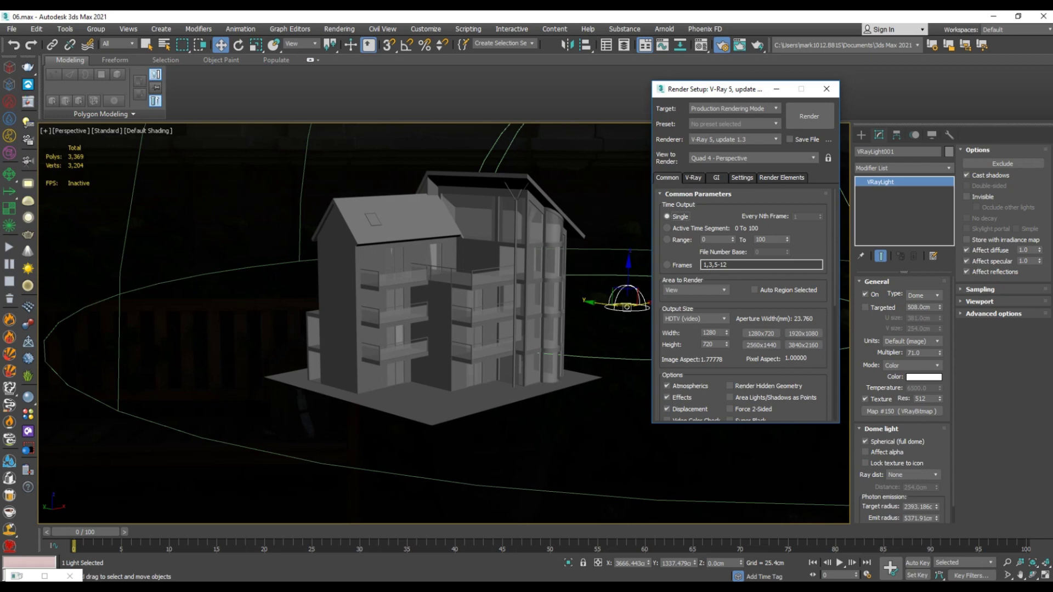
click(802, 334)
Step: Switch V-Ray's global switches in the render setup to Expert mode
click(693, 177)
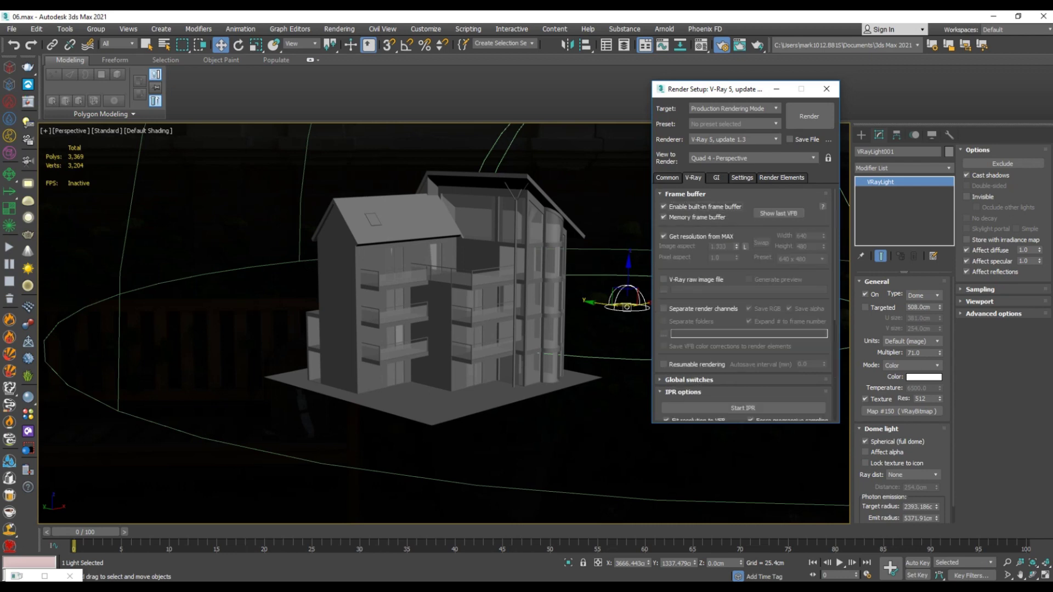
click(685, 194)
click(689, 206)
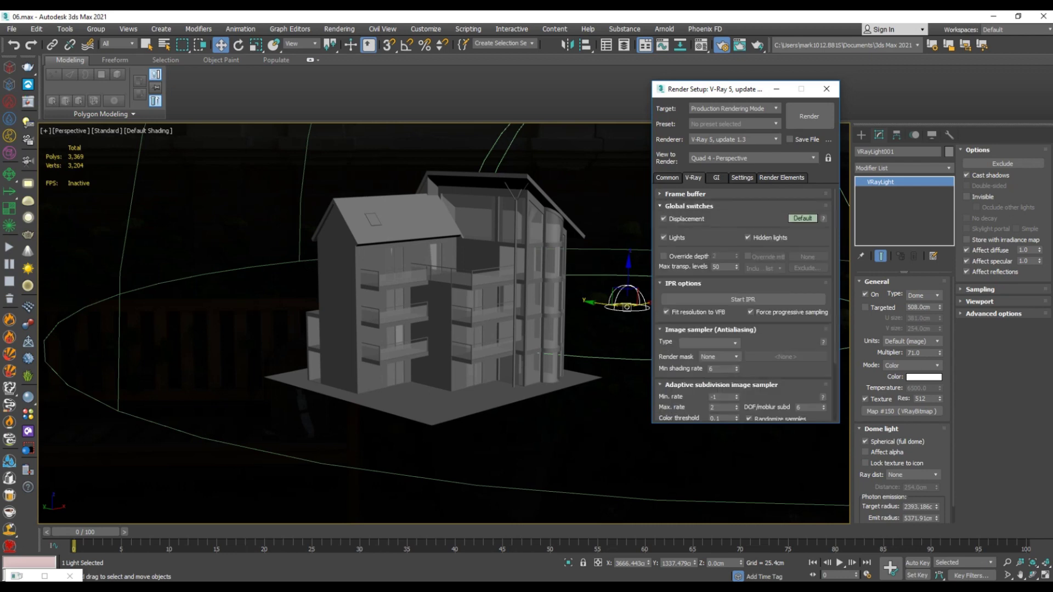
click(803, 218)
click(802, 218)
click(689, 206)
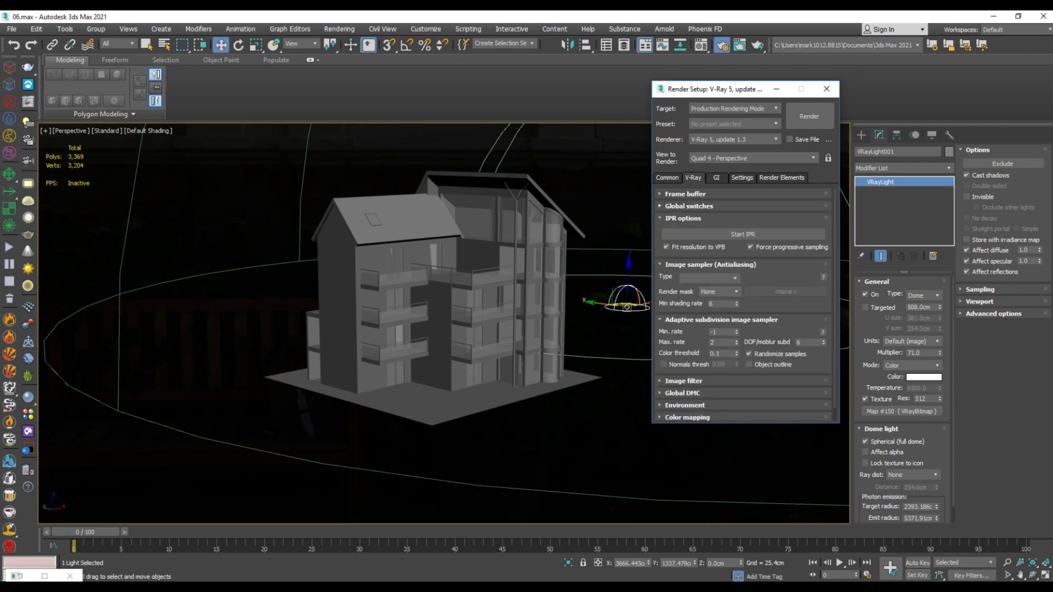
Step: Set the image sampler type to Bucket with min subdivs 2 and max subdivs 24
click(682, 218)
click(709, 243)
click(707, 262)
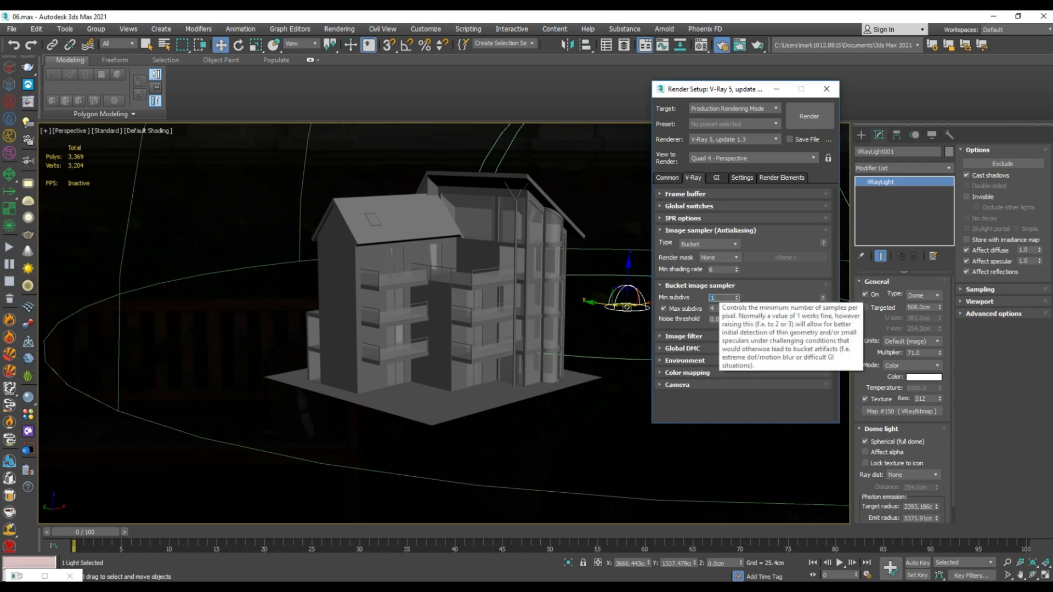
text(2)
key(Tab)
text(2)
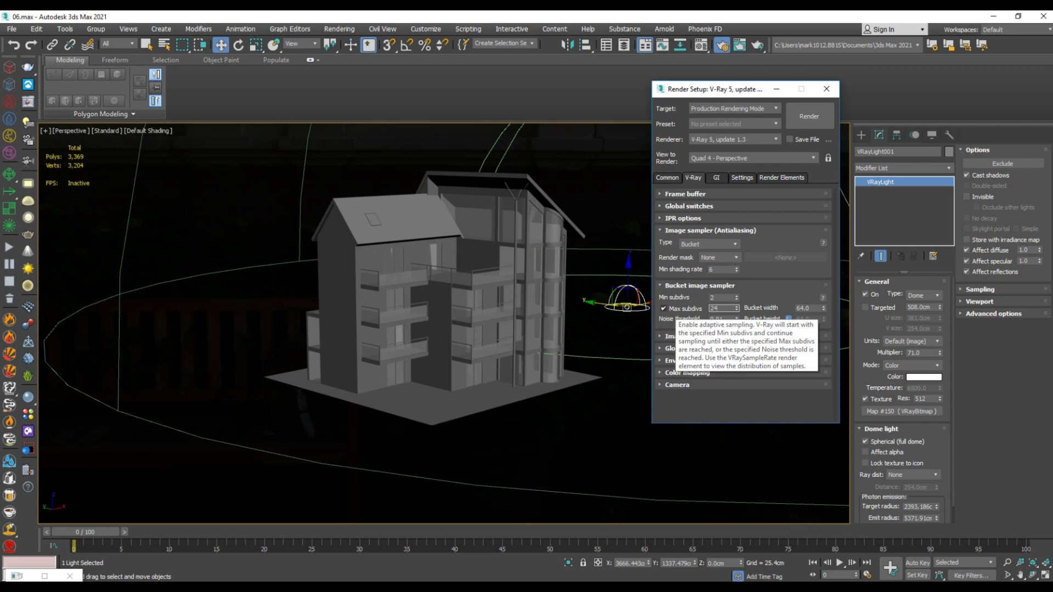
click(700, 285)
Step: Choose Area as the image filter for the V-Ray render
click(683, 298)
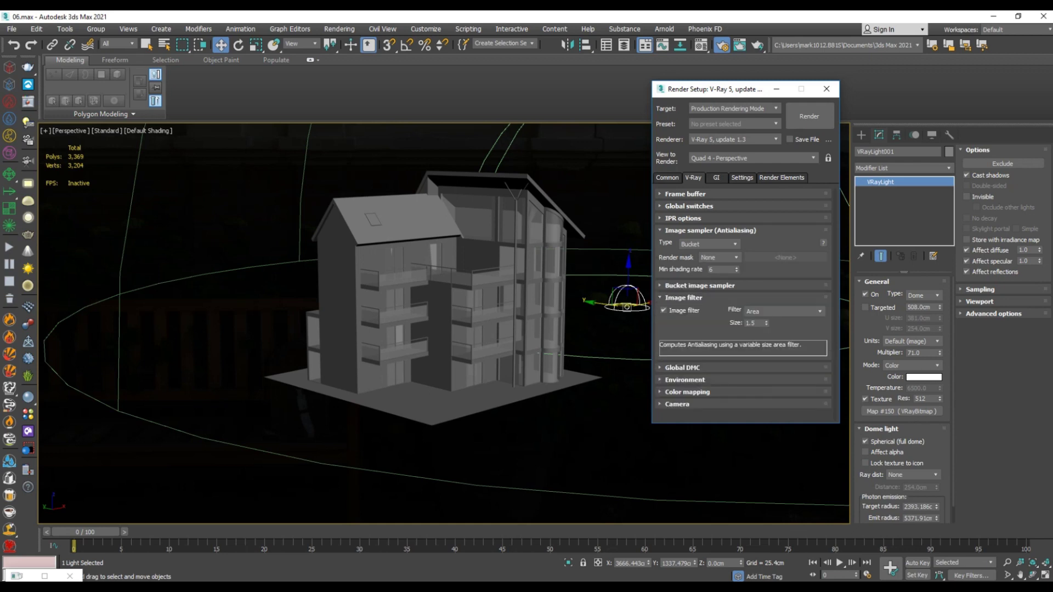
click(784, 311)
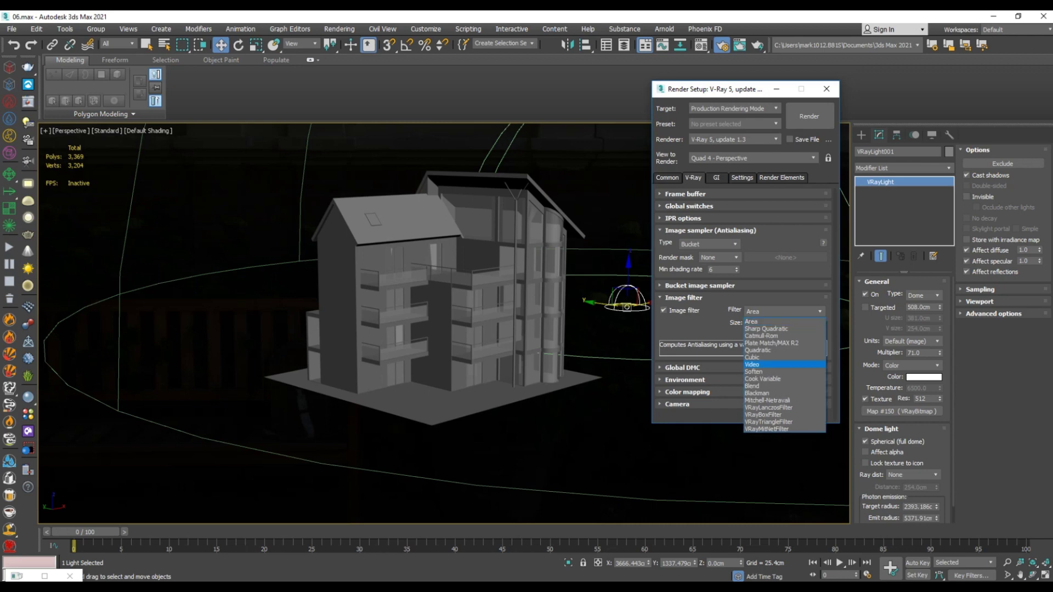
click(751, 322)
click(683, 297)
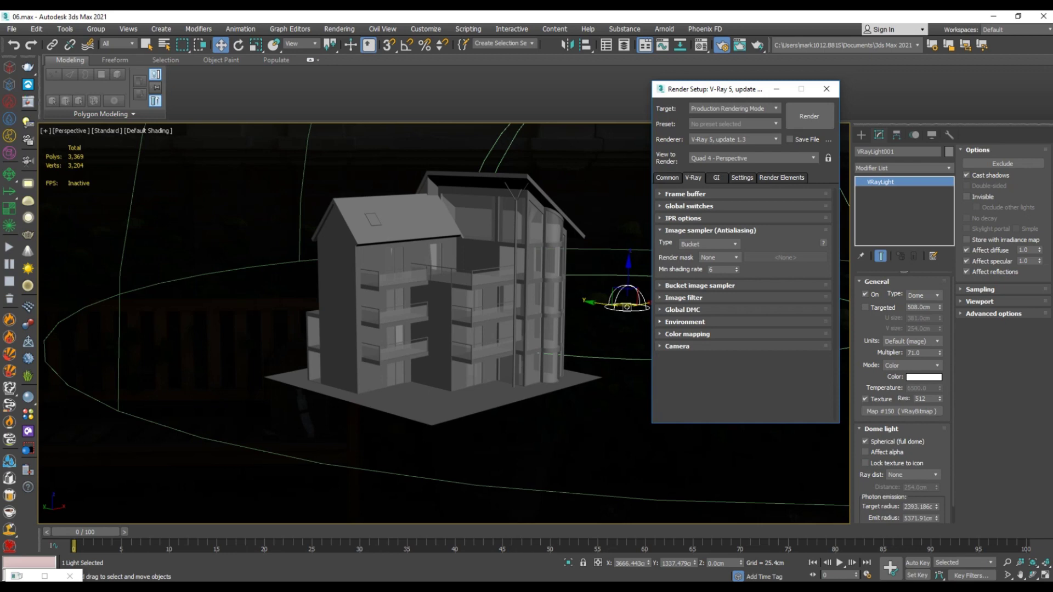
Step: Enable the GI, reflection/refraction and refraction environments, and give the GI environment a copy of the dome light's HDRI map
click(685, 322)
click(664, 347)
drag(902, 411, 788, 299)
click(598, 460)
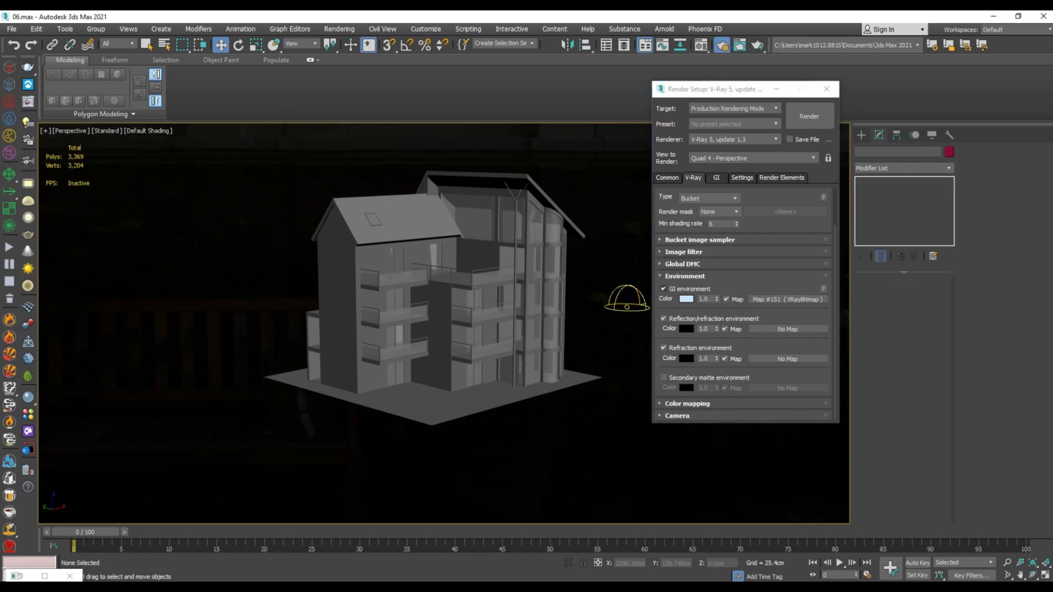
Step: Reselect the dome light and assign its HDRI map as an instance to the reflection/refraction environment
click(627, 307)
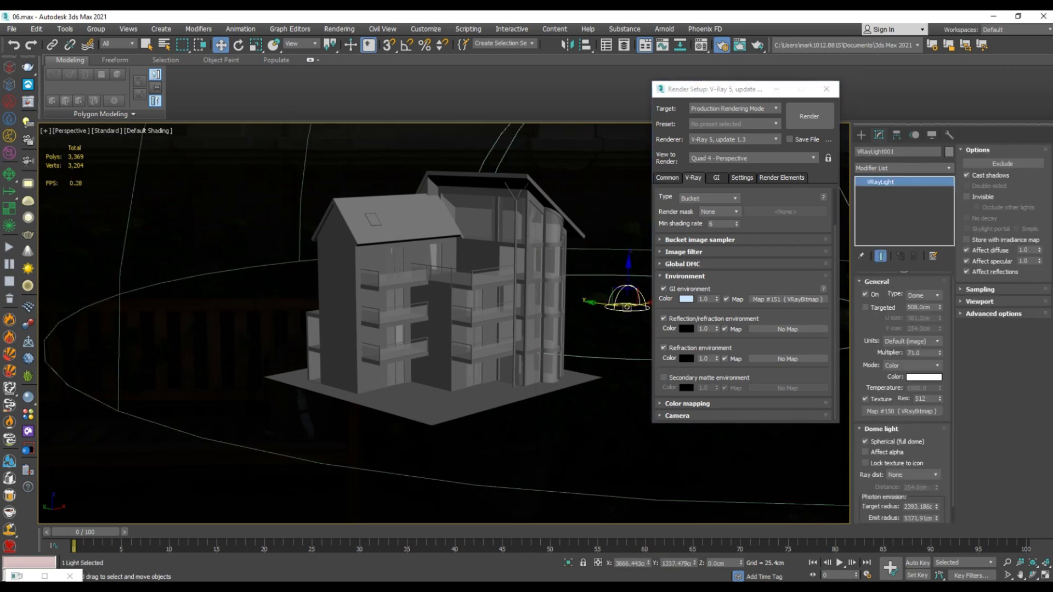
drag(901, 411, 787, 300)
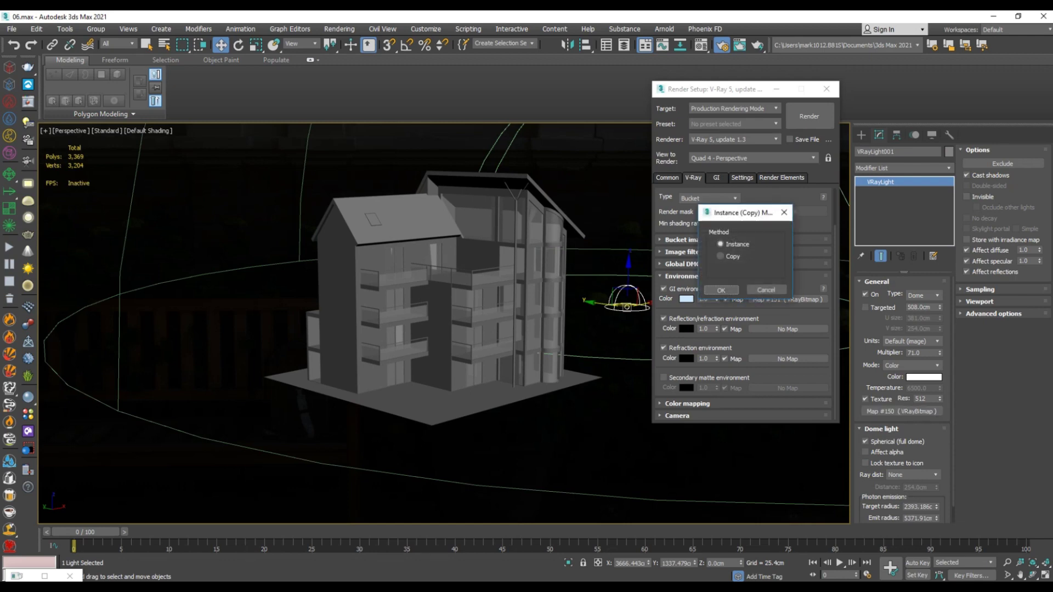
click(721, 290)
Step: Try to assign the dome light's HDRI map to the refraction environment
right_drag(901, 411, 789, 363)
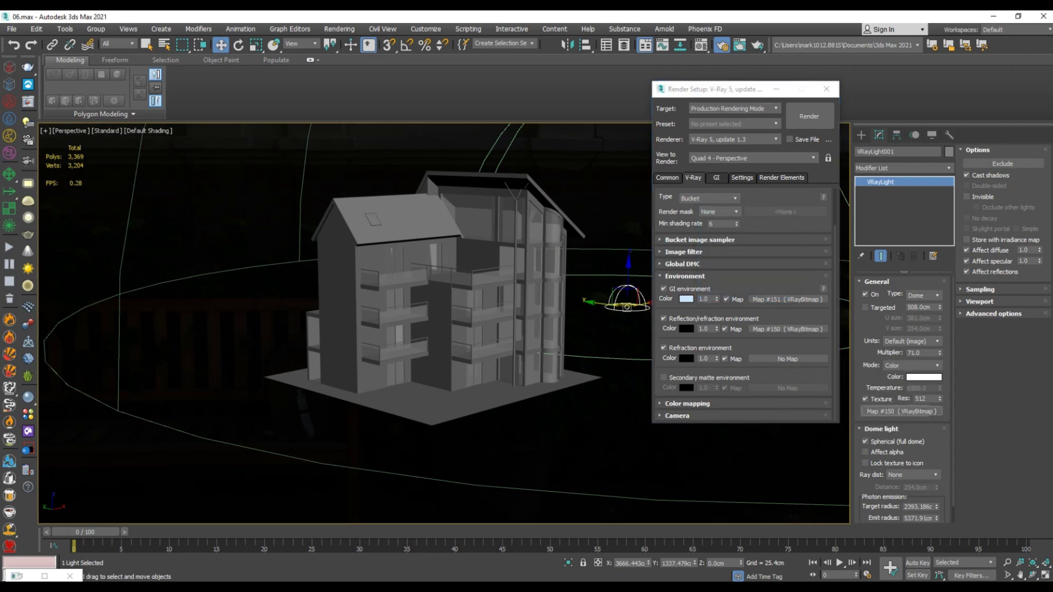
click(788, 360)
click(506, 465)
drag(901, 411, 898, 410)
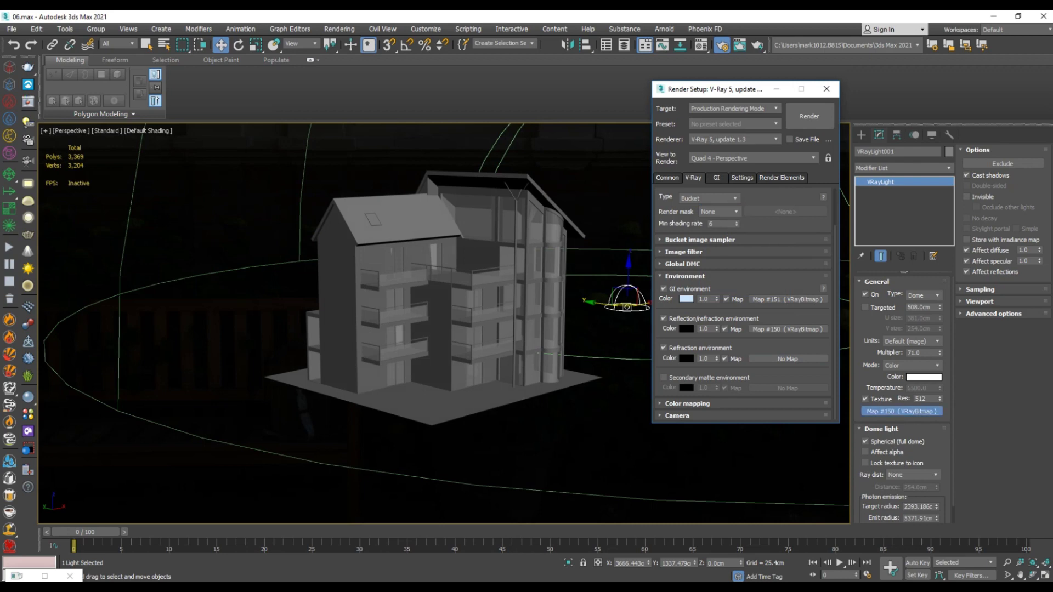
click(901, 412)
drag(901, 411, 787, 359)
drag(901, 411, 788, 359)
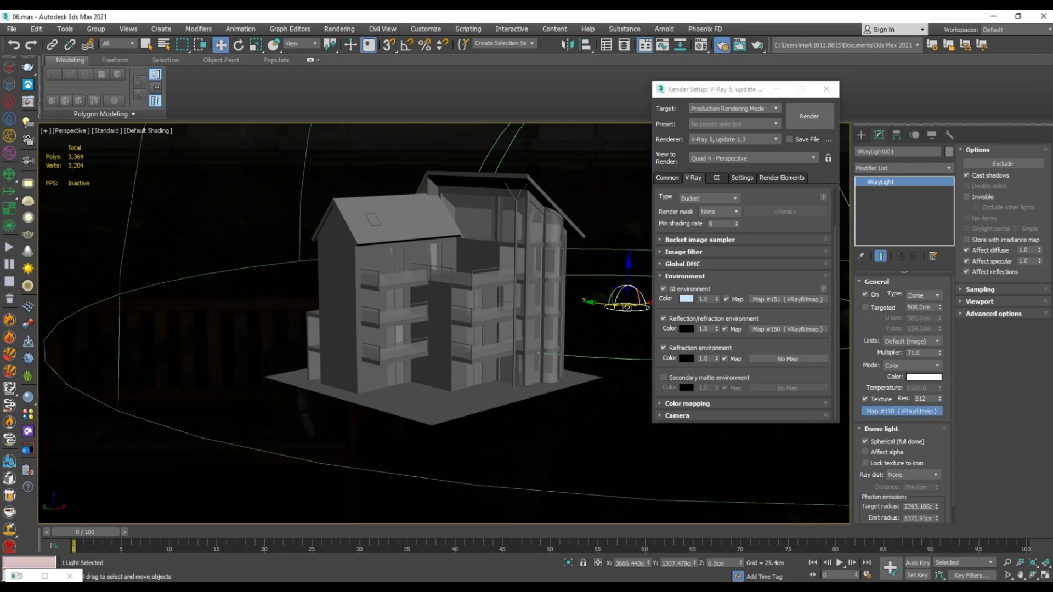
right_click(784, 378)
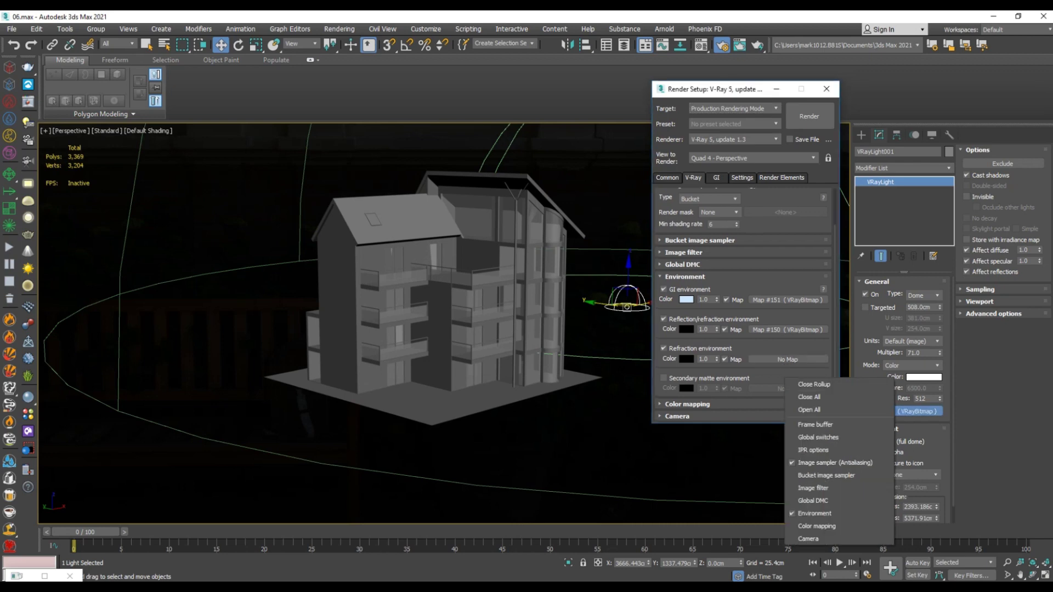
click(780, 373)
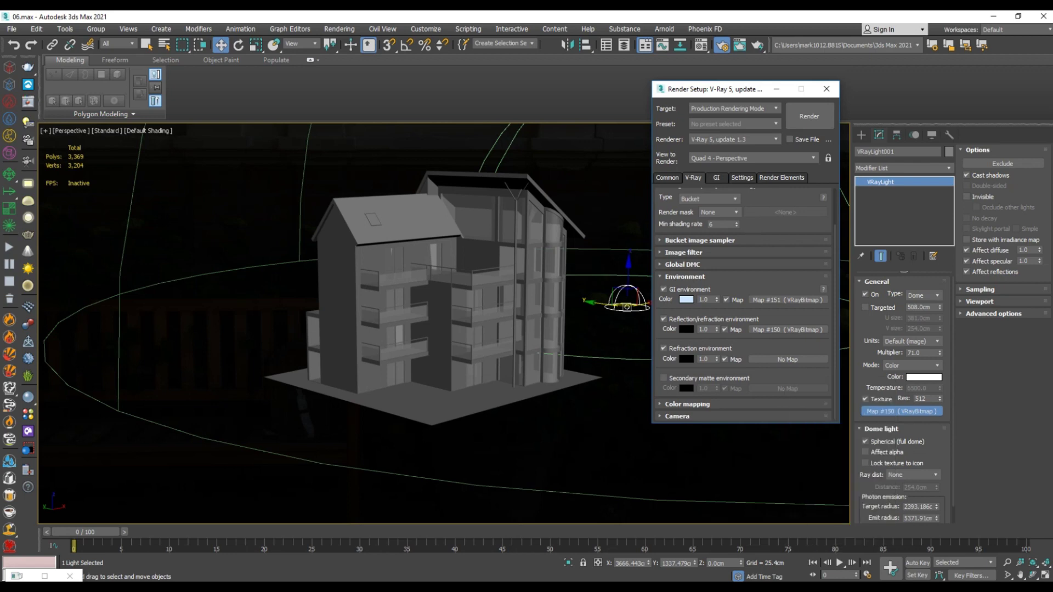
drag(902, 412, 788, 360)
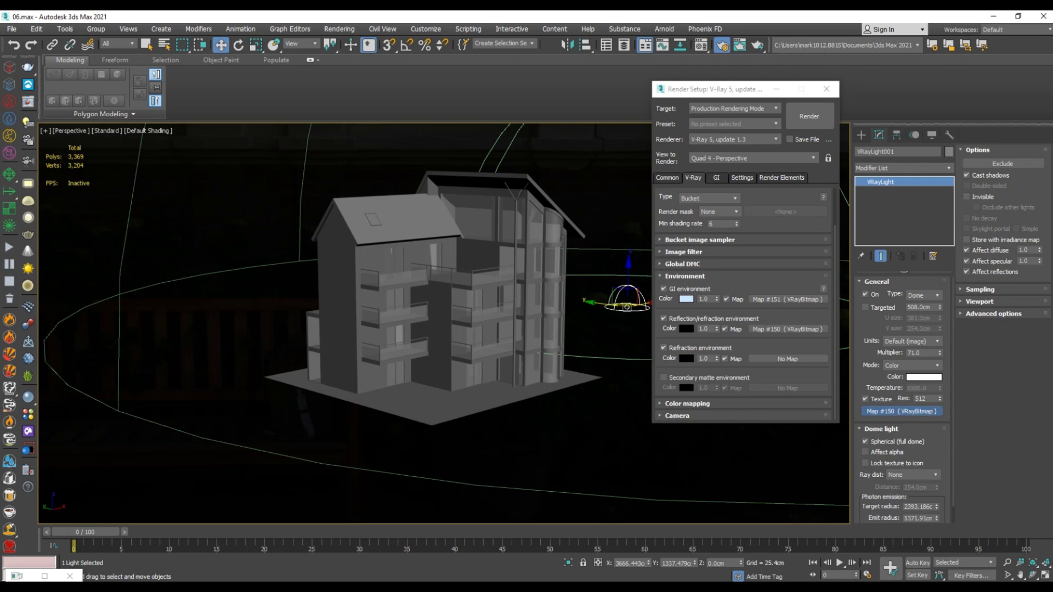
Step: Assign the dome light's HDRI map as an instance to the refraction environment and collapse the V-Ray environment settings
click(505, 463)
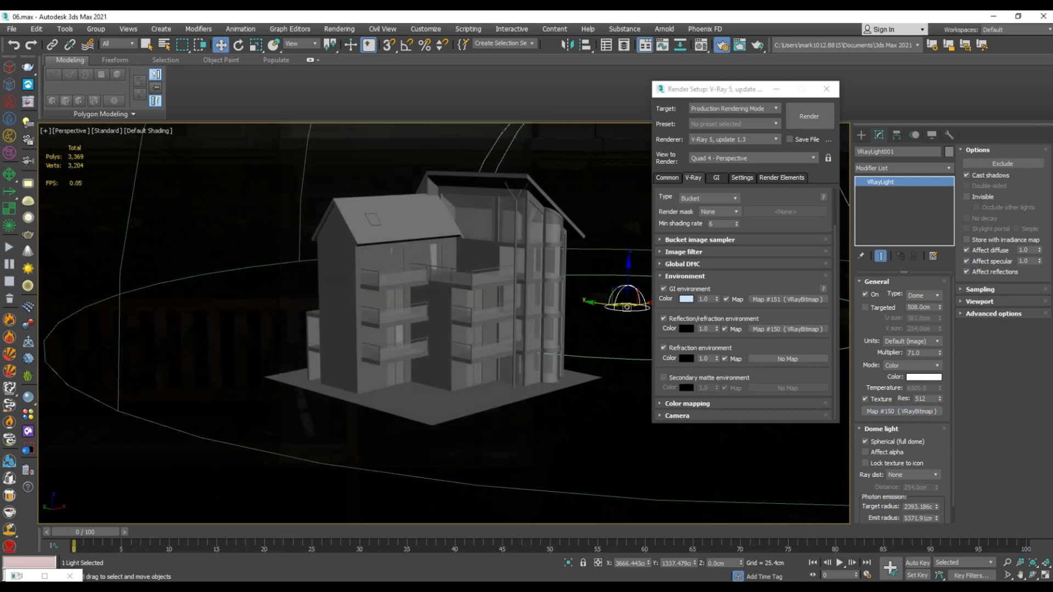
drag(902, 411, 788, 359)
click(721, 290)
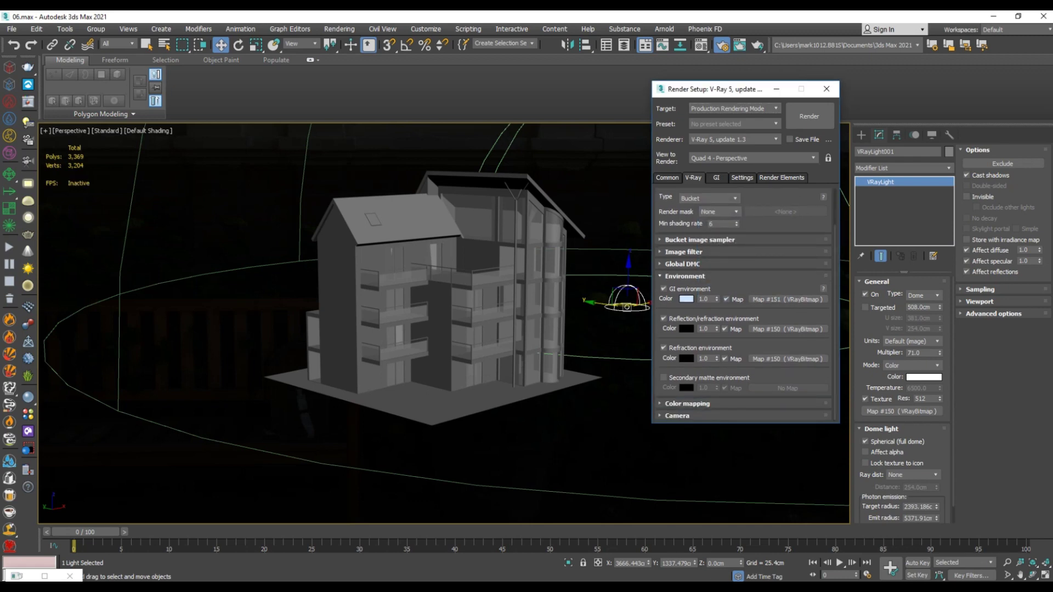
click(685, 276)
click(683, 297)
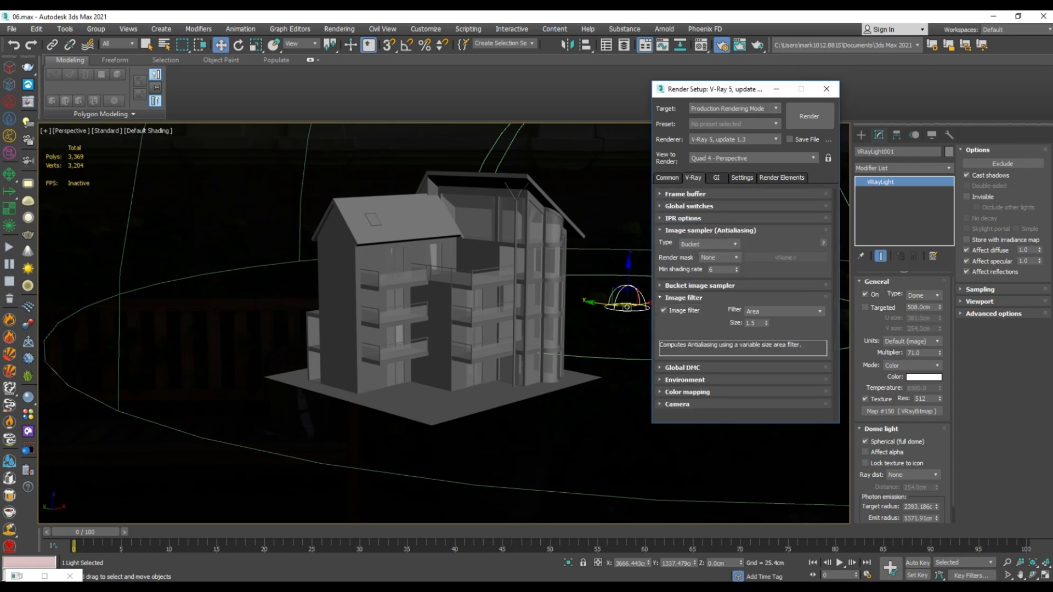
click(683, 298)
Step: Switch color mapping to Advanced mode and set its type to Reinhard
click(687, 333)
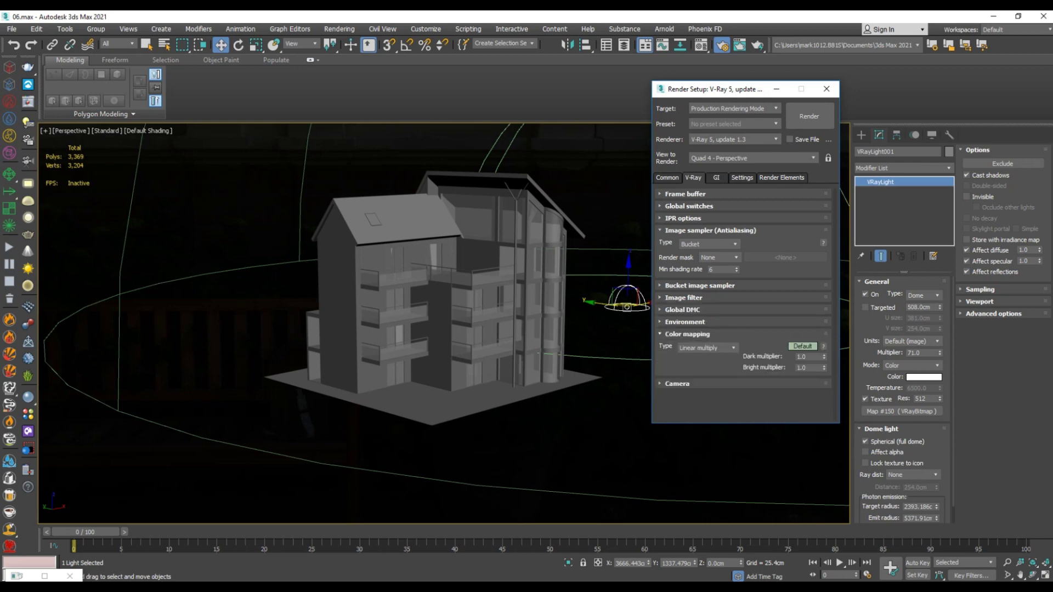
click(802, 346)
click(687, 334)
click(687, 333)
click(707, 347)
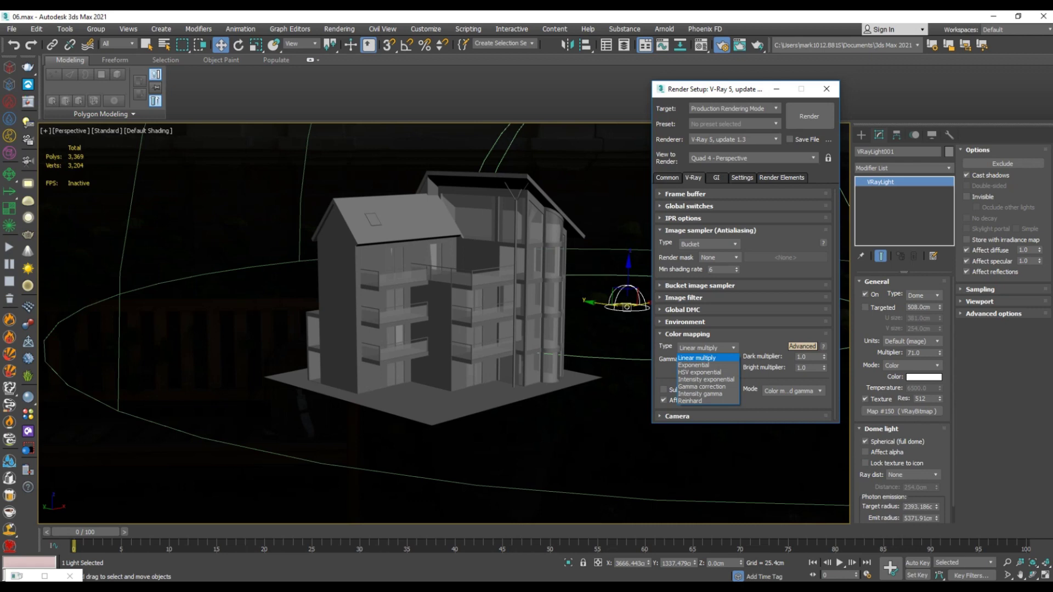
click(691, 400)
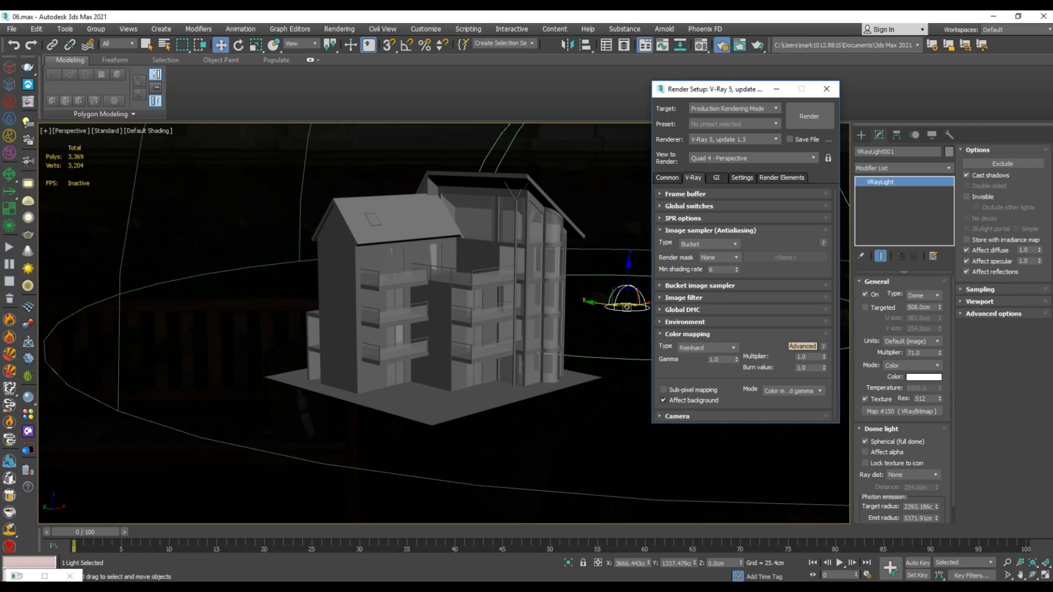
click(687, 334)
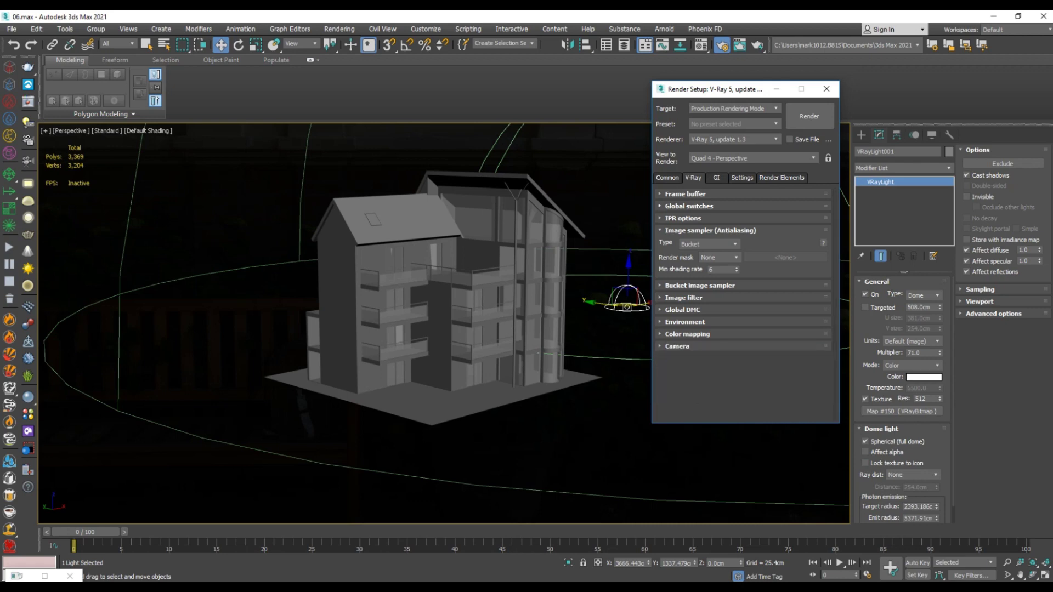
Step: Enable global illumination and show its settings in Expert mode
click(716, 178)
click(664, 206)
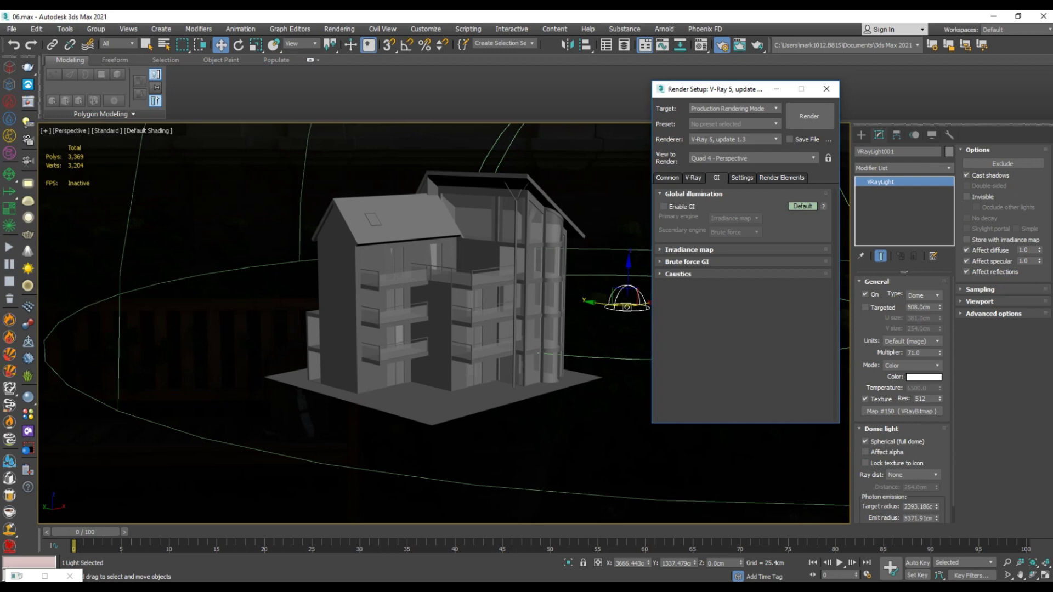
click(802, 206)
click(802, 207)
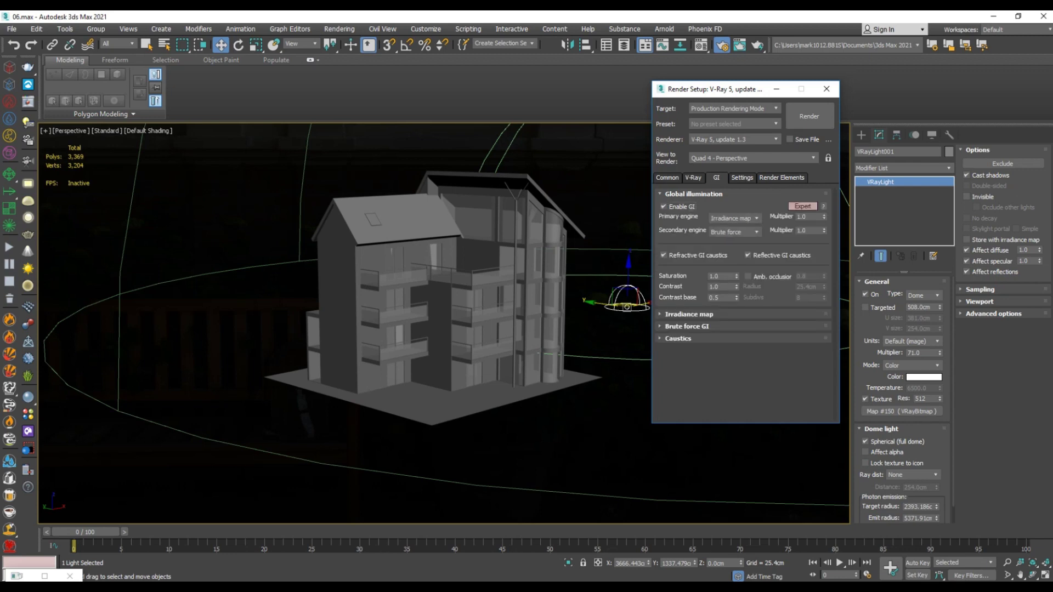
Step: Enable ambient occlusion for global illumination and set the irradiance map to the Medium preset in Expert mode
click(747, 276)
click(689, 314)
click(801, 271)
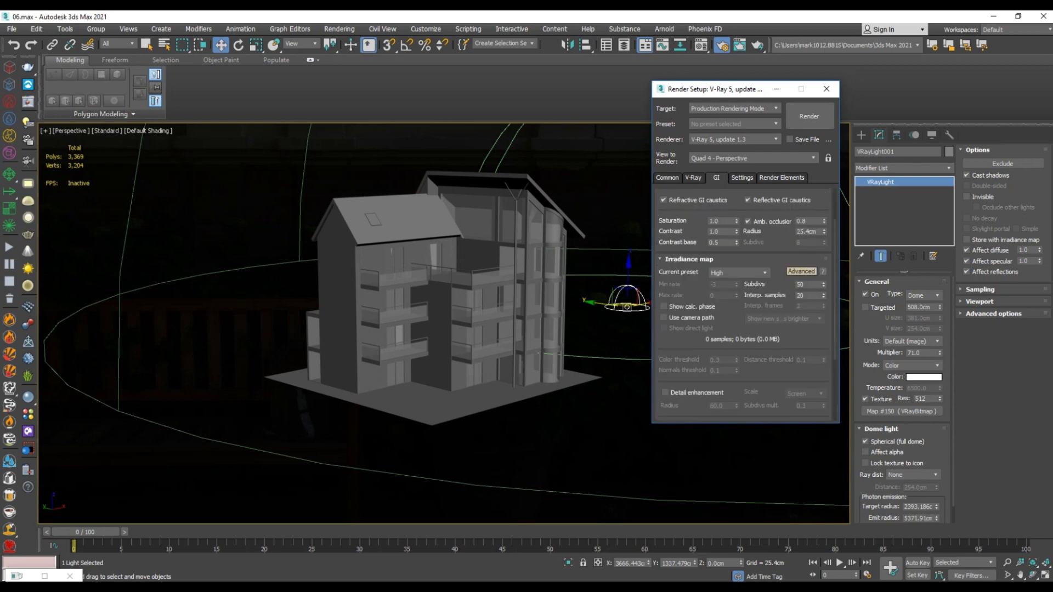
click(802, 272)
click(738, 272)
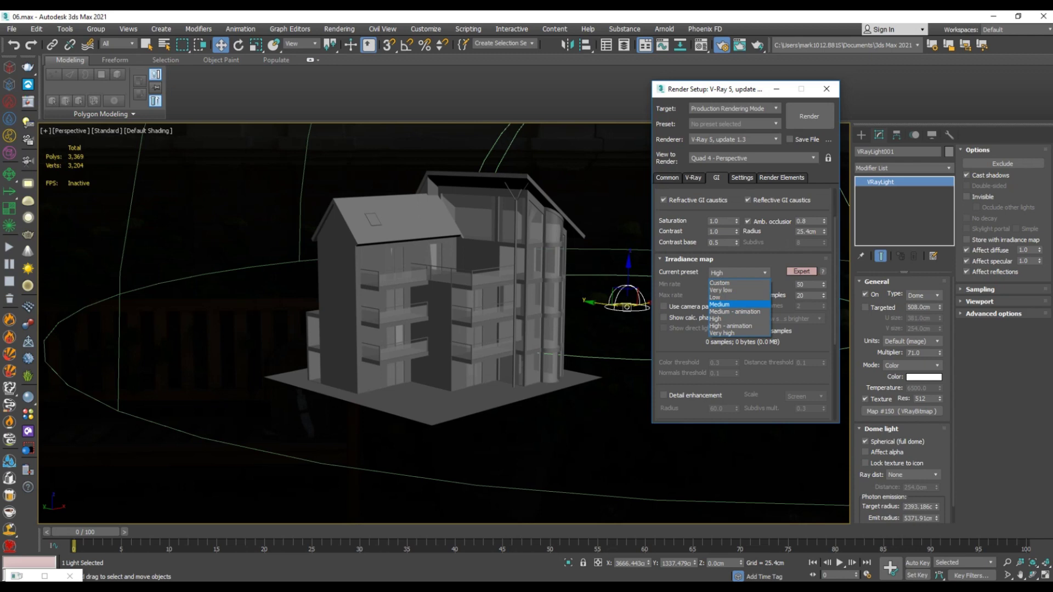
click(729, 305)
Step: Enable detail enhancement and turn off multipass for the irradiance map
scroll(746, 301, down, 4)
click(664, 303)
click(663, 349)
scroll(746, 302, down, 3)
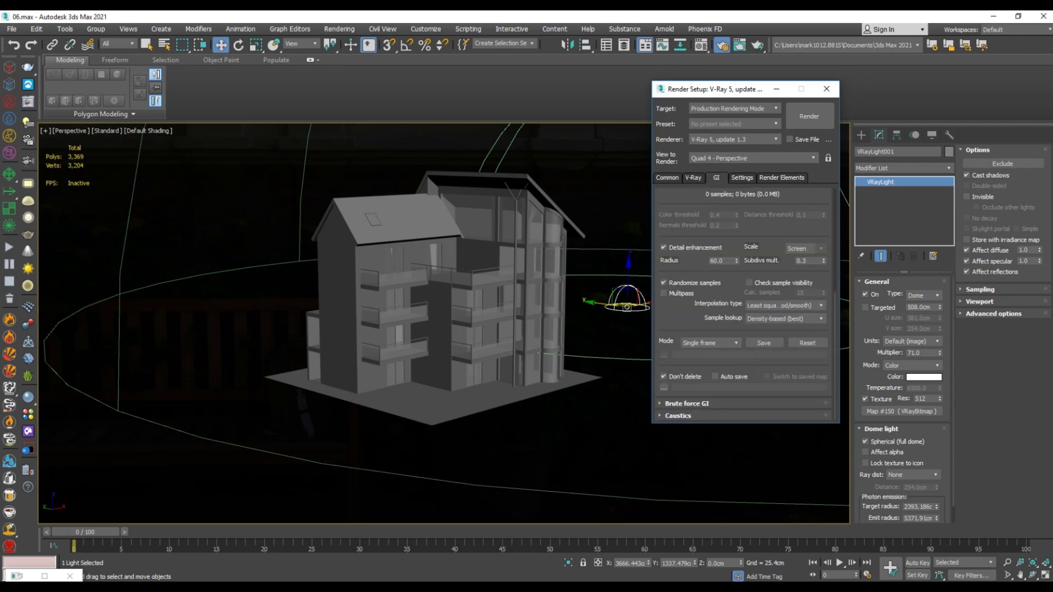
Step: Set the secondary GI engine to Light cache and expand the light cache settings
click(686, 404)
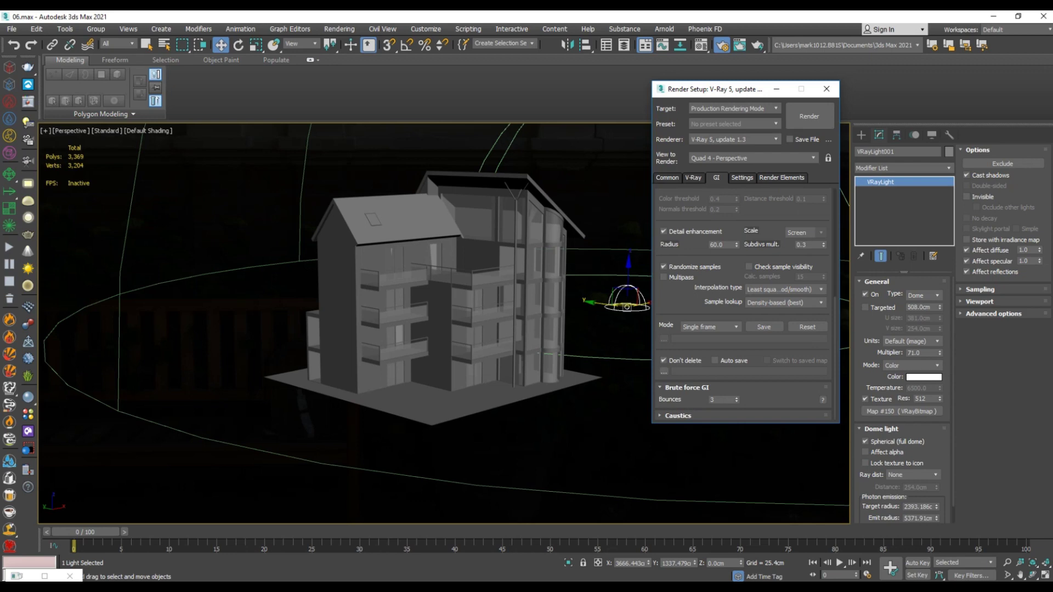
scroll(743, 304, up, 8)
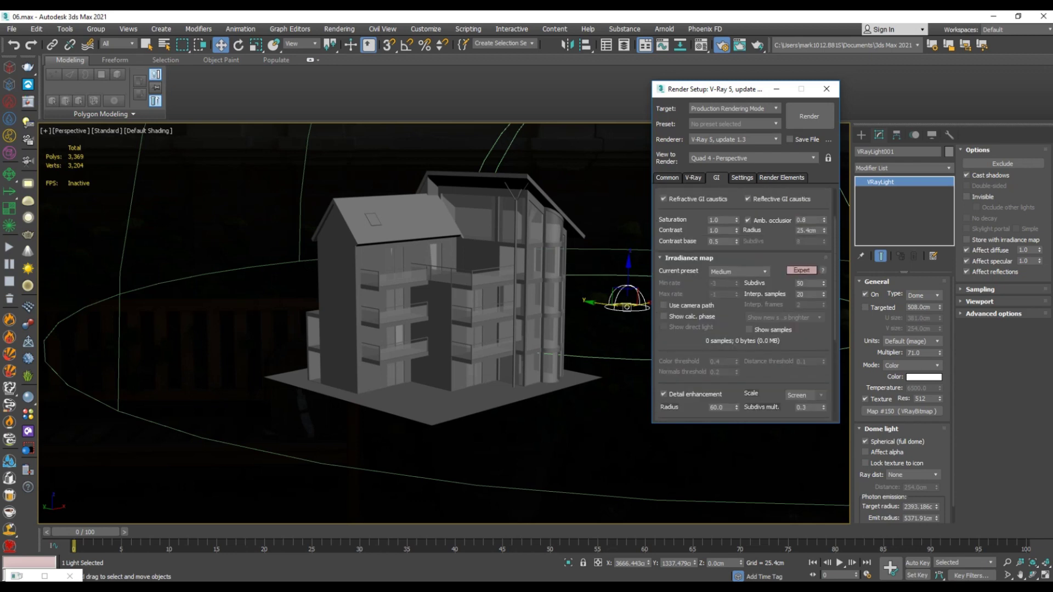
scroll(746, 304, up, 3)
click(734, 232)
click(729, 257)
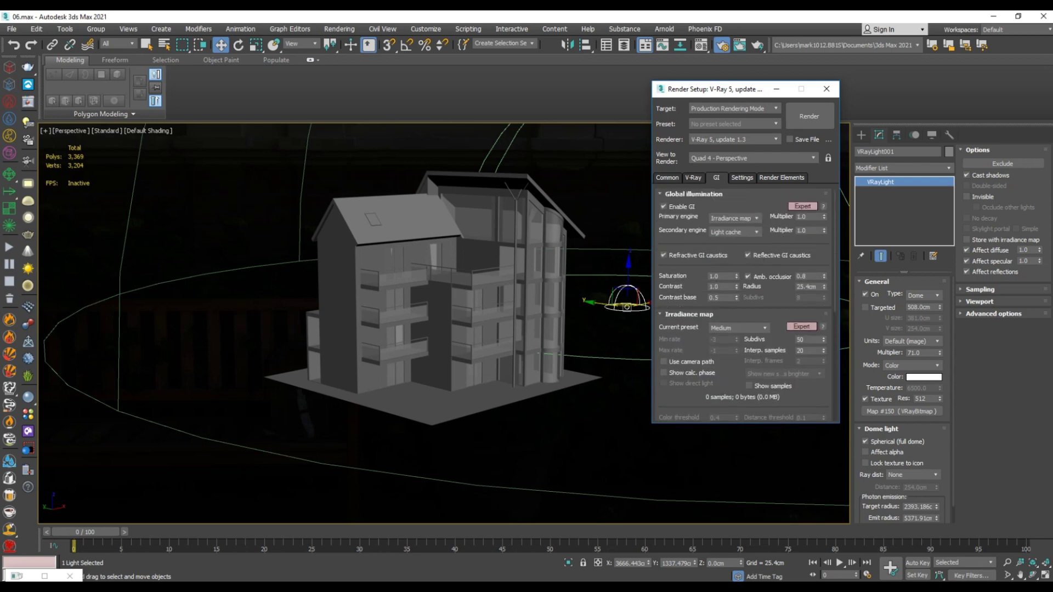
scroll(743, 304, down, 10)
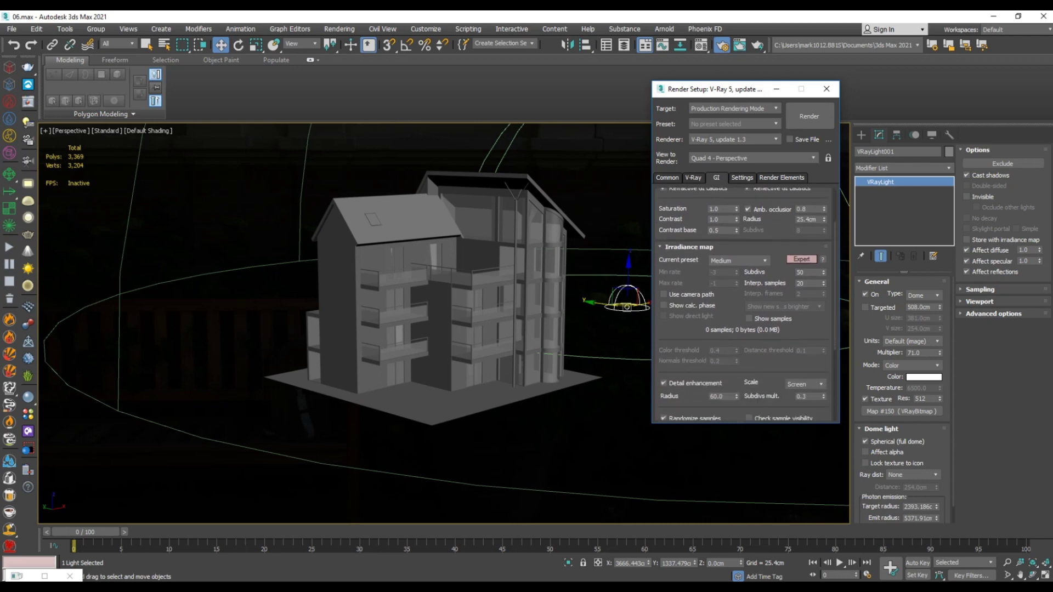
scroll(743, 304, down, 1)
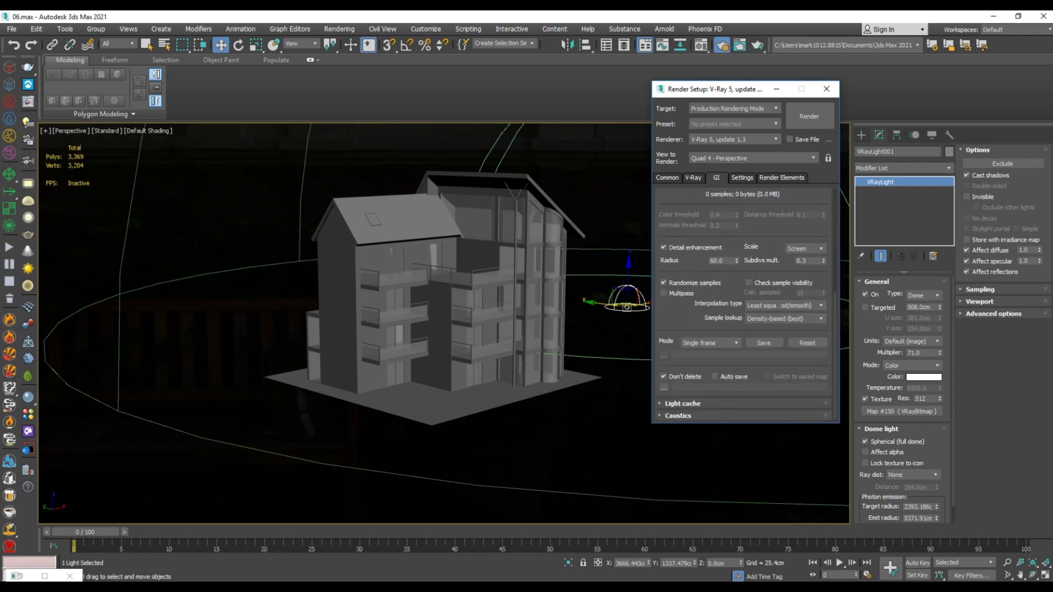
click(683, 403)
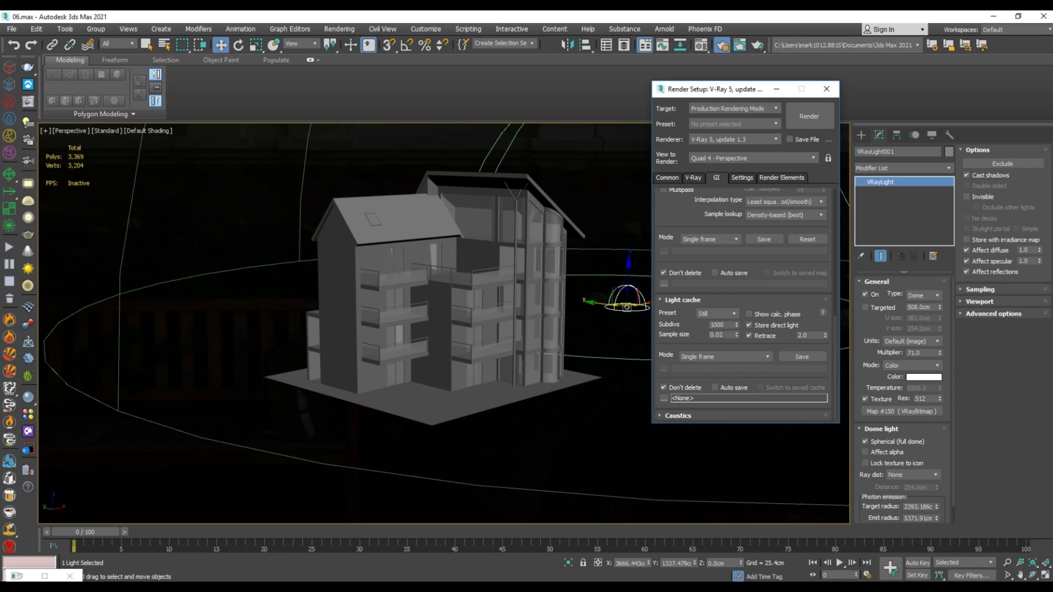
Step: Show the V-Ray system settings in Expert mode, set the dynamic memory limit to 0, and close Render Setup
click(742, 177)
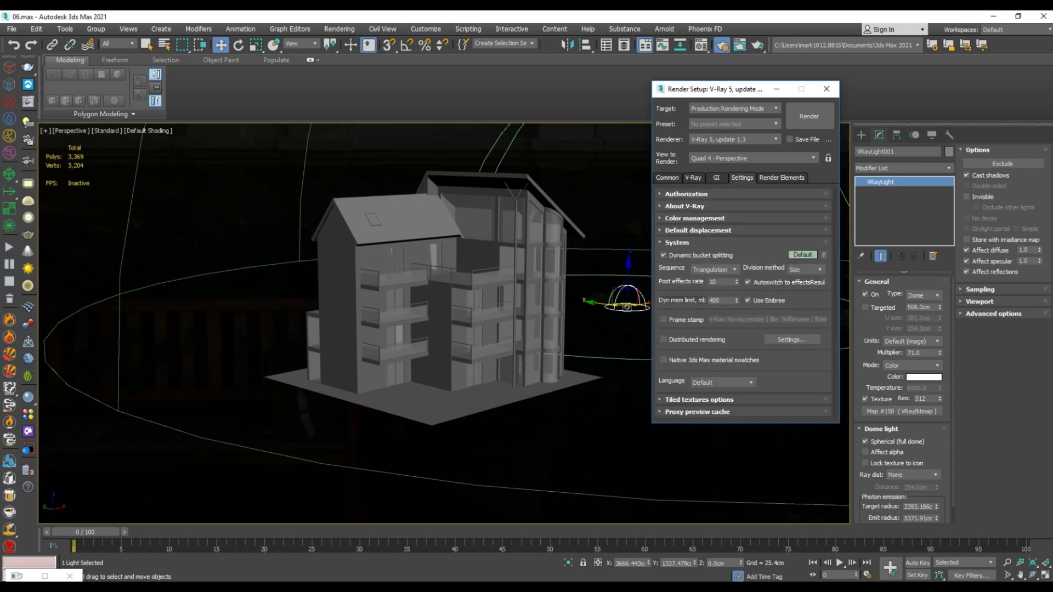
click(802, 254)
click(802, 255)
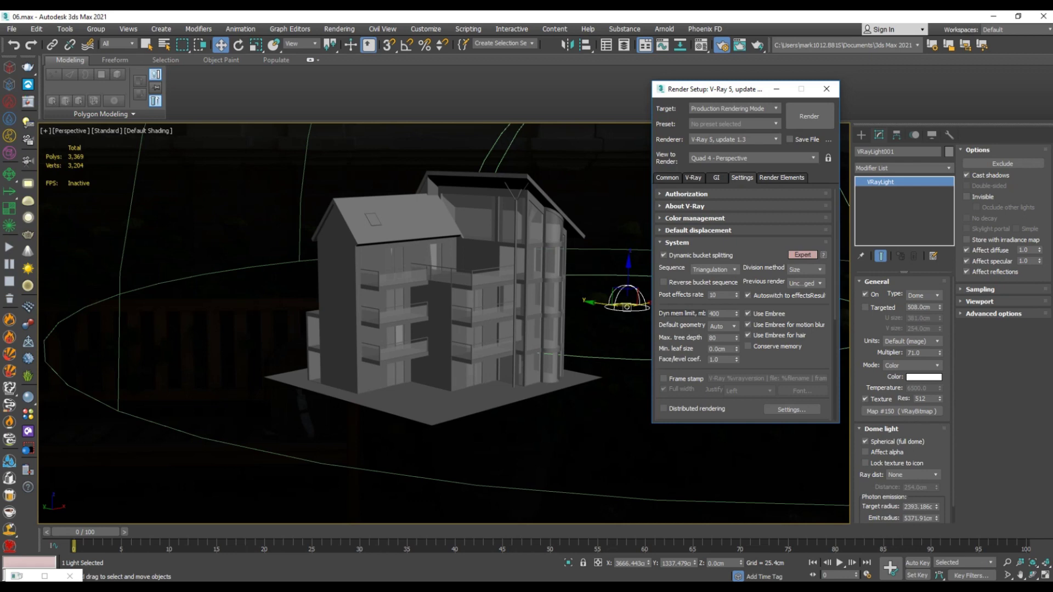
double_click(721, 313)
text(1)
scroll(742, 301, down, 1)
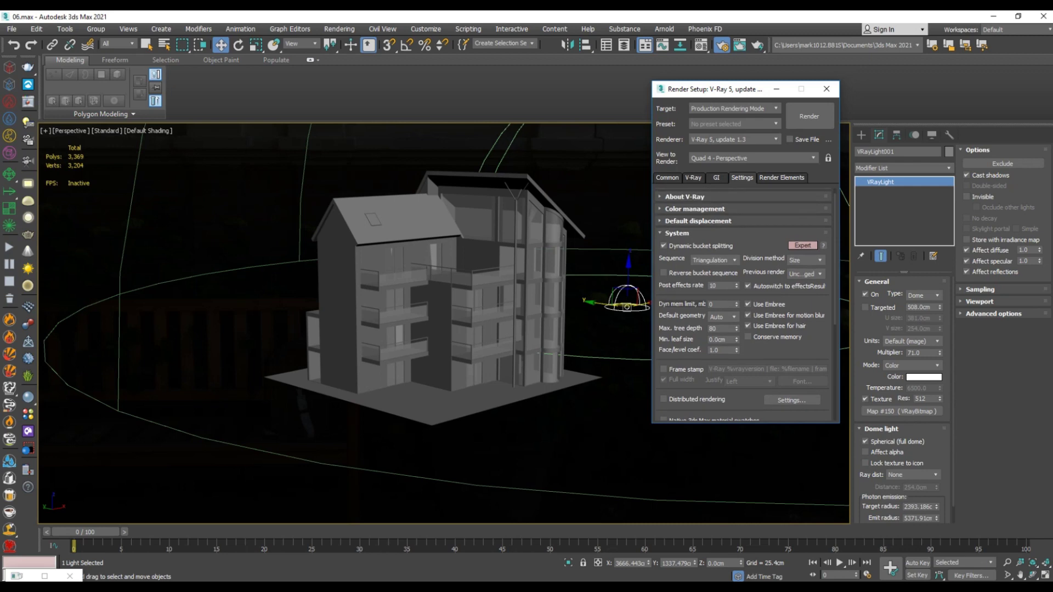
click(781, 178)
click(667, 177)
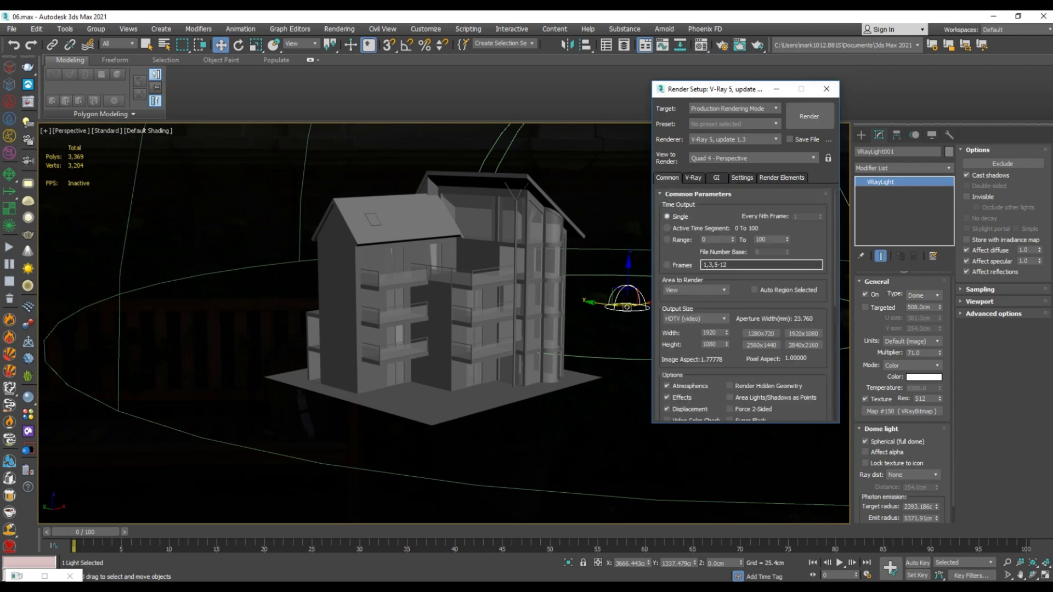
click(826, 89)
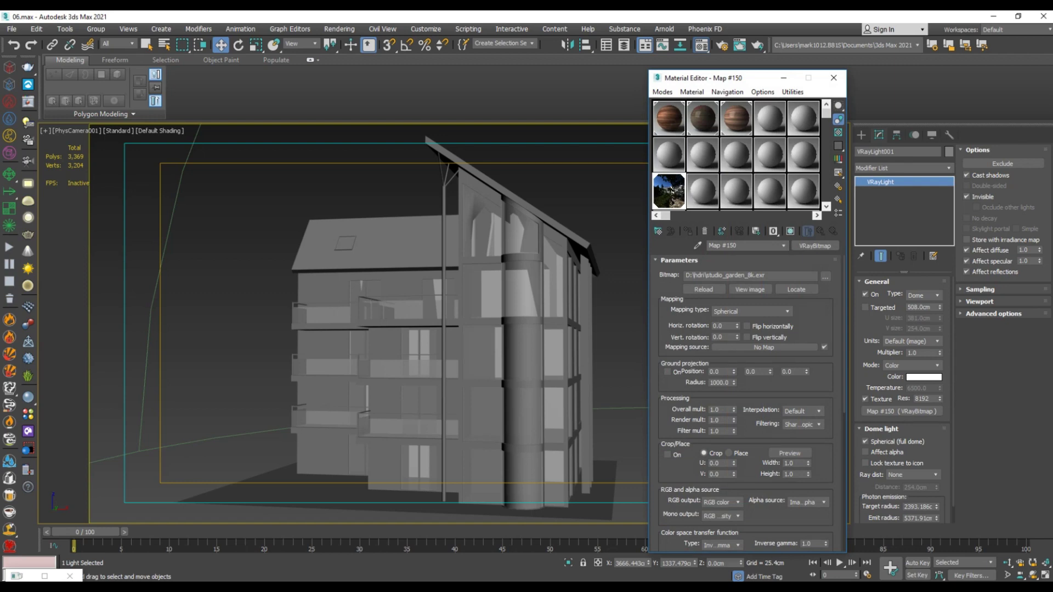
Step: Set the HDRI map's overall multiplier to 1.3 and its render multiplier to 1.2
double_click(715, 409)
text(1.3)
key(Tab)
text(1.2)
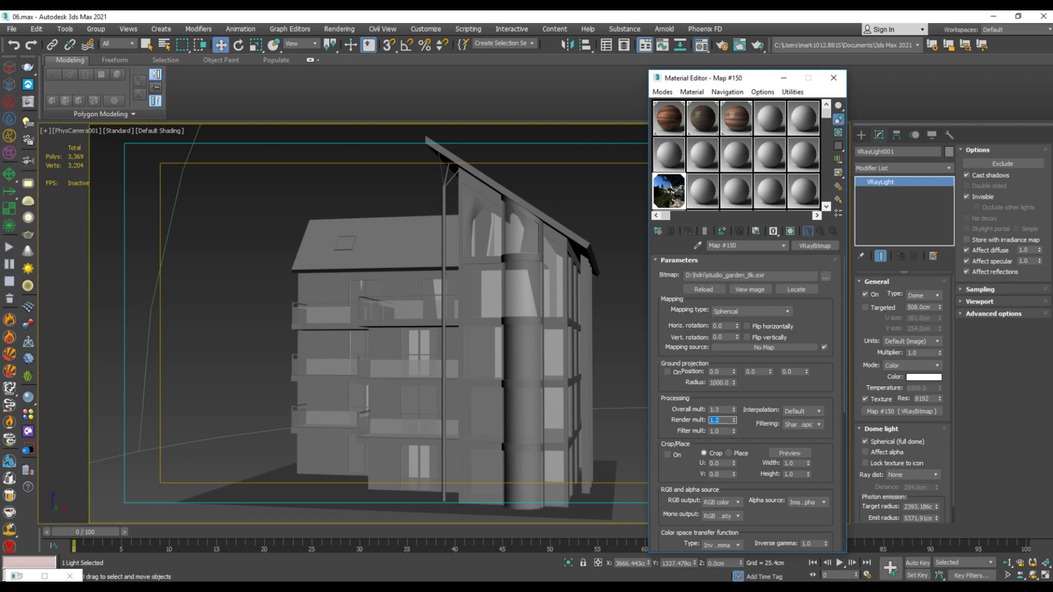
Step: Orbit the physical camera to show the building's balconies and gable side at an angle, and render the view
middle_click(508, 377)
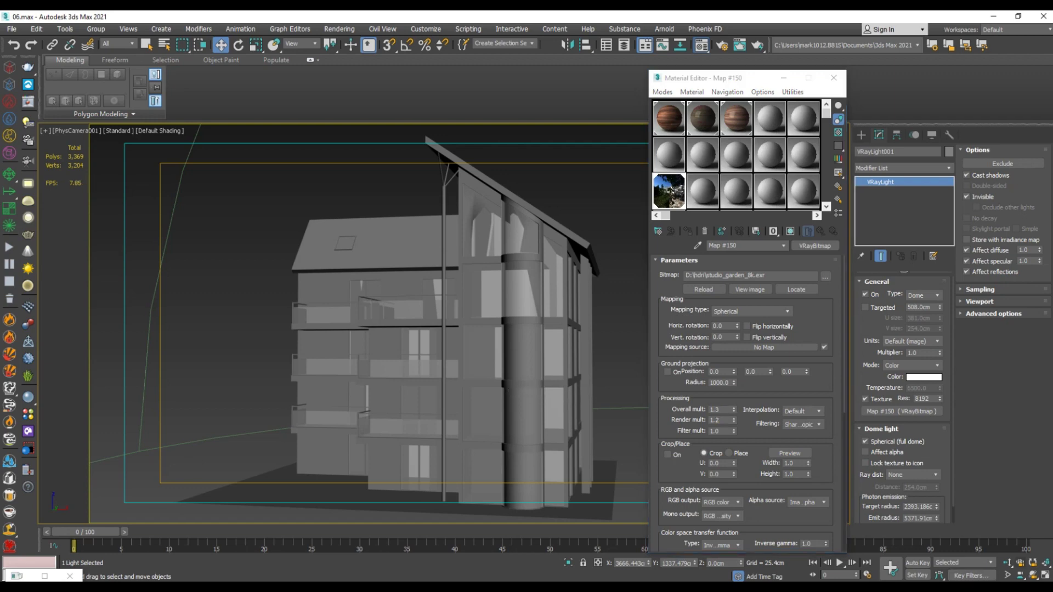
click(1033, 575)
drag(526, 378, 489, 378)
click(757, 45)
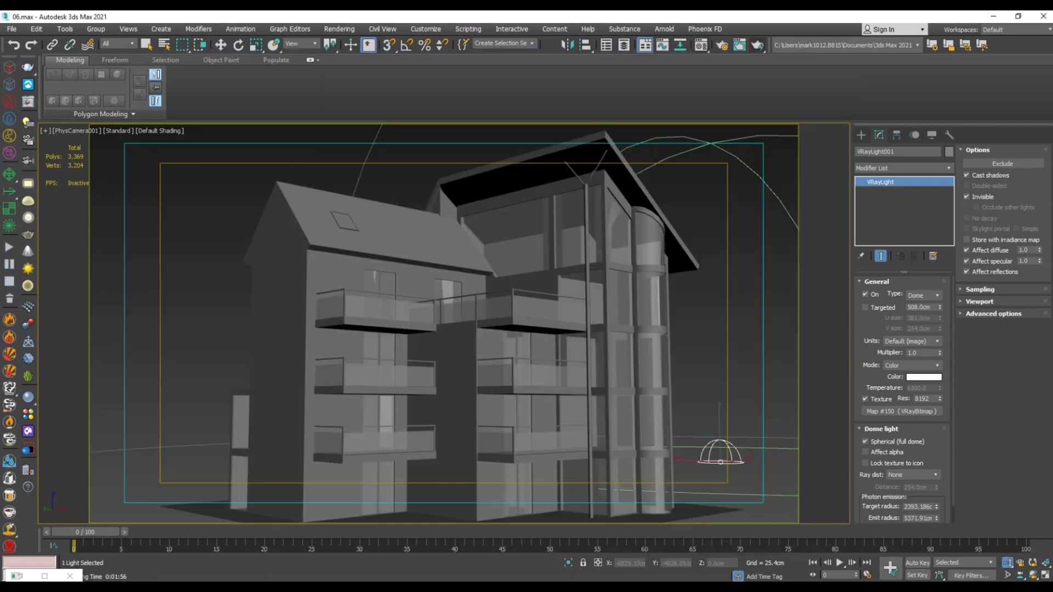
Step: Check the scene's environment map and set the HDRI map's horizontal rotation to 268
key(8)
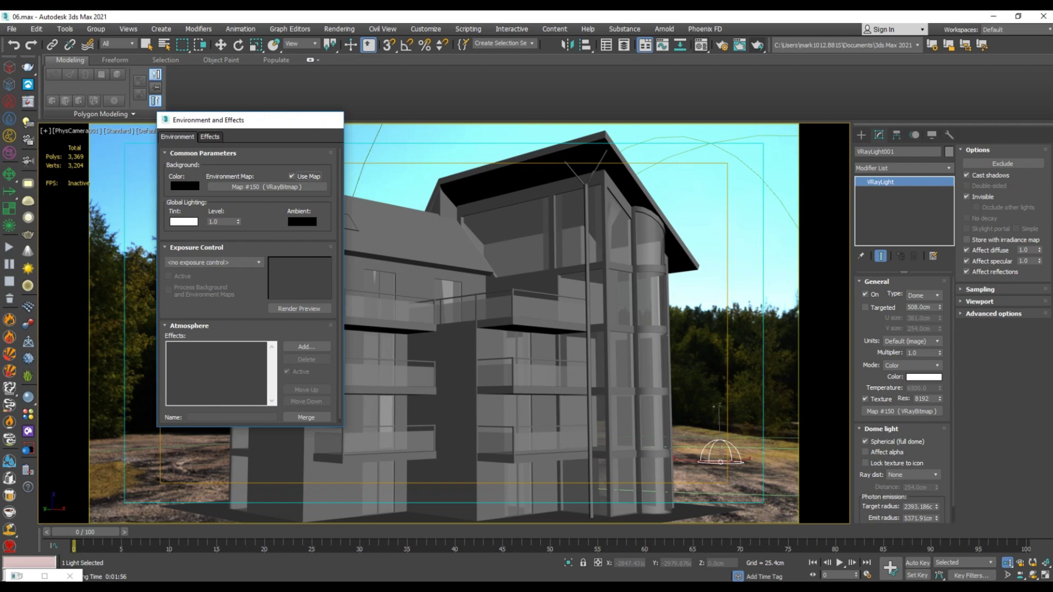
click(330, 119)
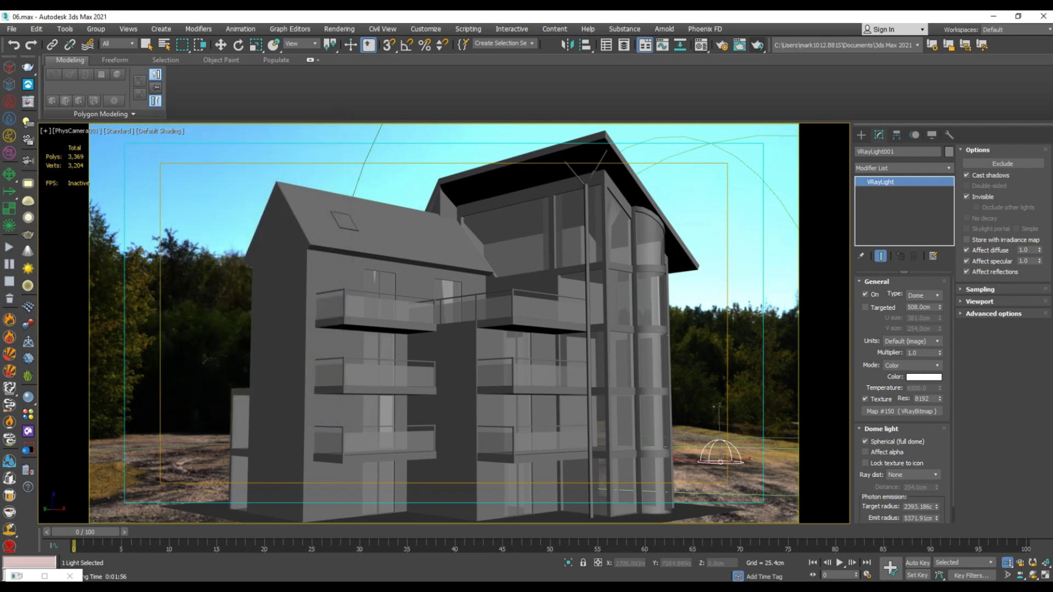
click(701, 45)
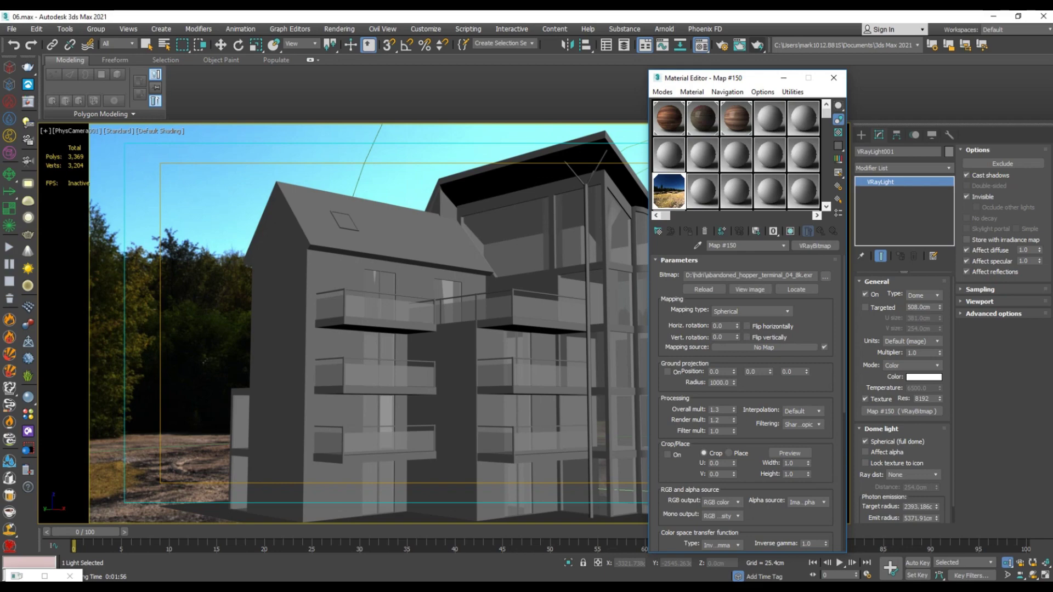
drag(737, 326, 737, 271)
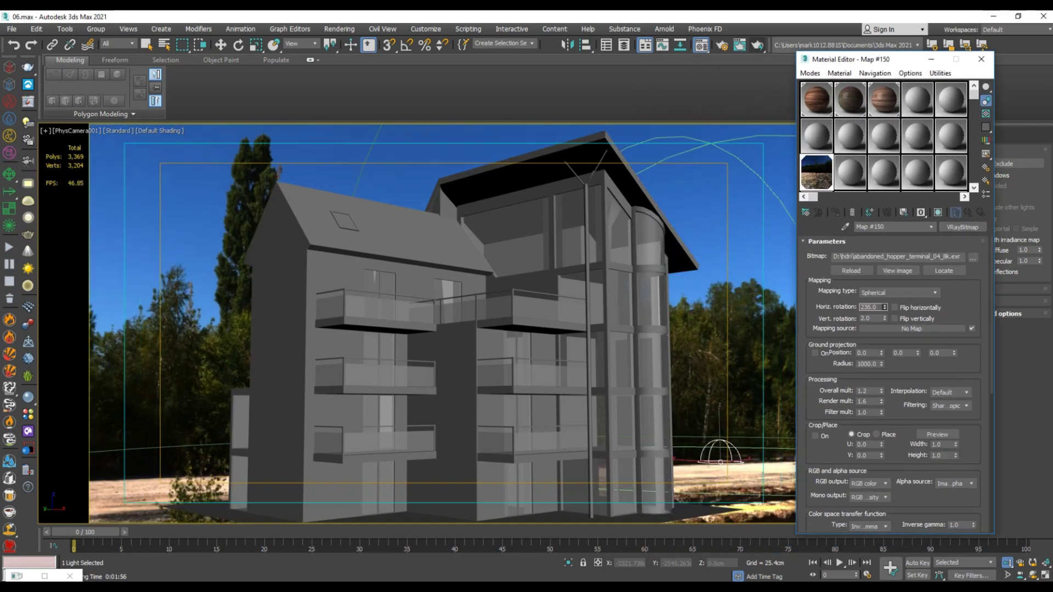
drag(885, 307, 884, 289)
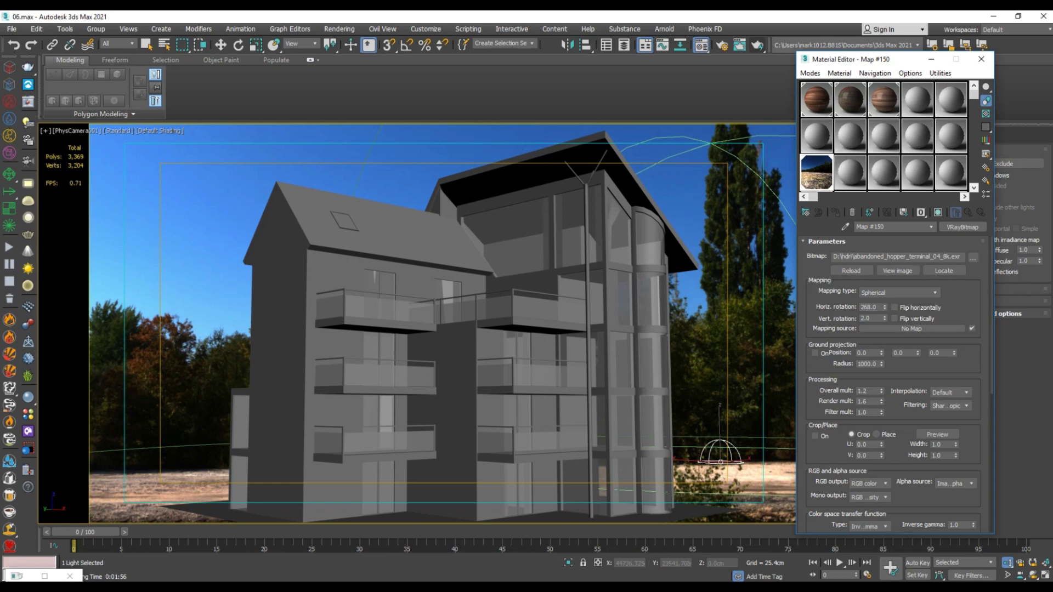
Step: Reposition the physical camera for a closer framing of the building's balconies and glazed stair tower
mouse_move(471, 329)
mouse_down()
mouse_move(472, 354)
mouse_move(471, 304)
mouse_move(471, 333)
mouse_up()
middle_drag(471, 332, 478, 304)
drag(479, 303, 478, 280)
middle_drag(478, 281, 473, 252)
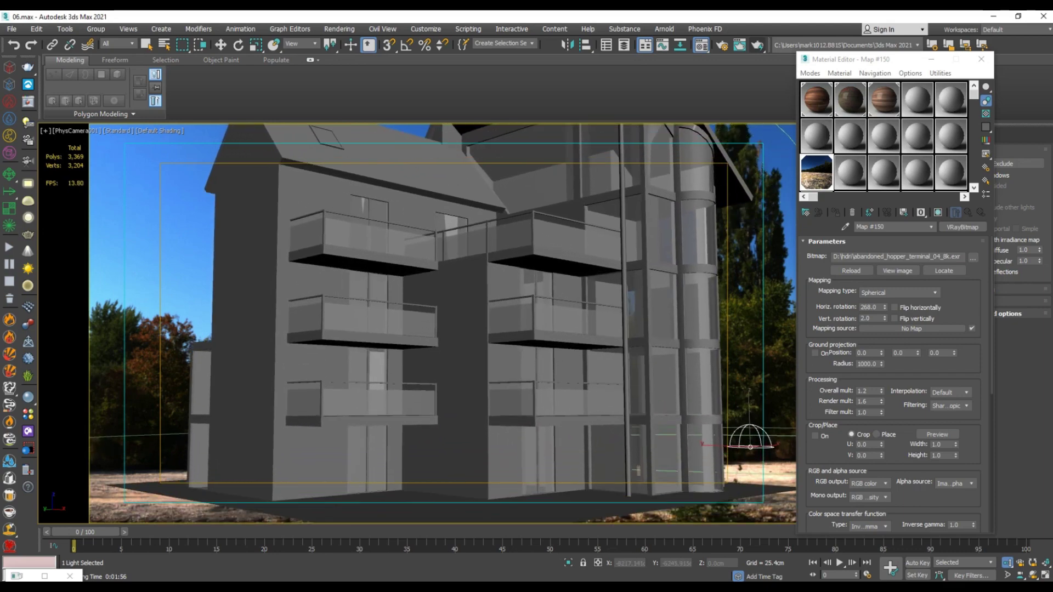
drag(473, 252, 473, 245)
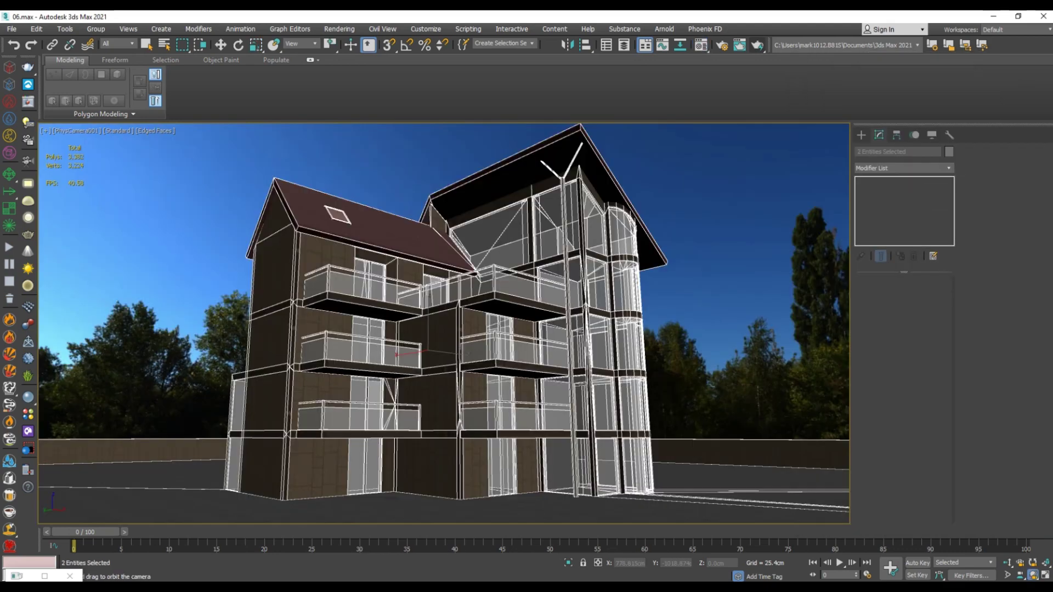
Step: Adjust the camera orbit around the textured building and start a production render
middle_drag(603, 424, 606, 441)
drag(606, 442, 603, 421)
key(w)
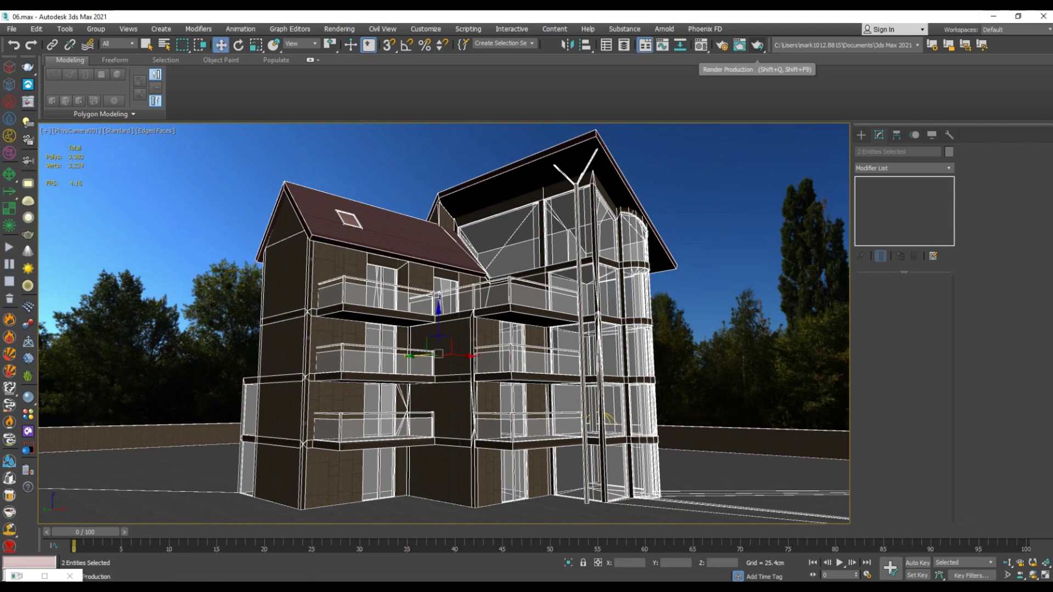
click(757, 45)
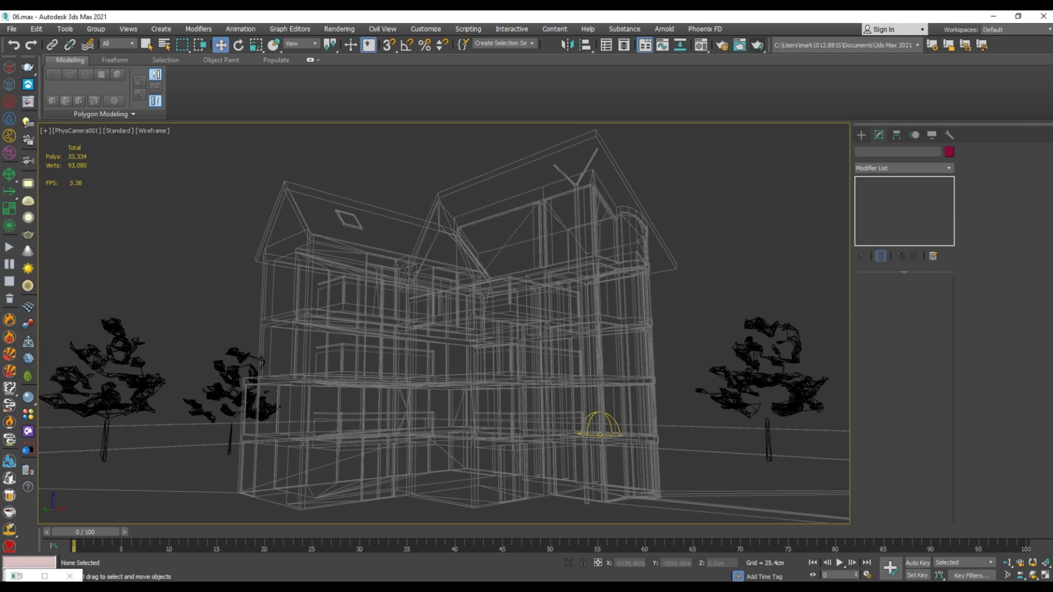
Step: Switch the camera viewport from wireframe to shaded display and render the scene with its trees
key(F3)
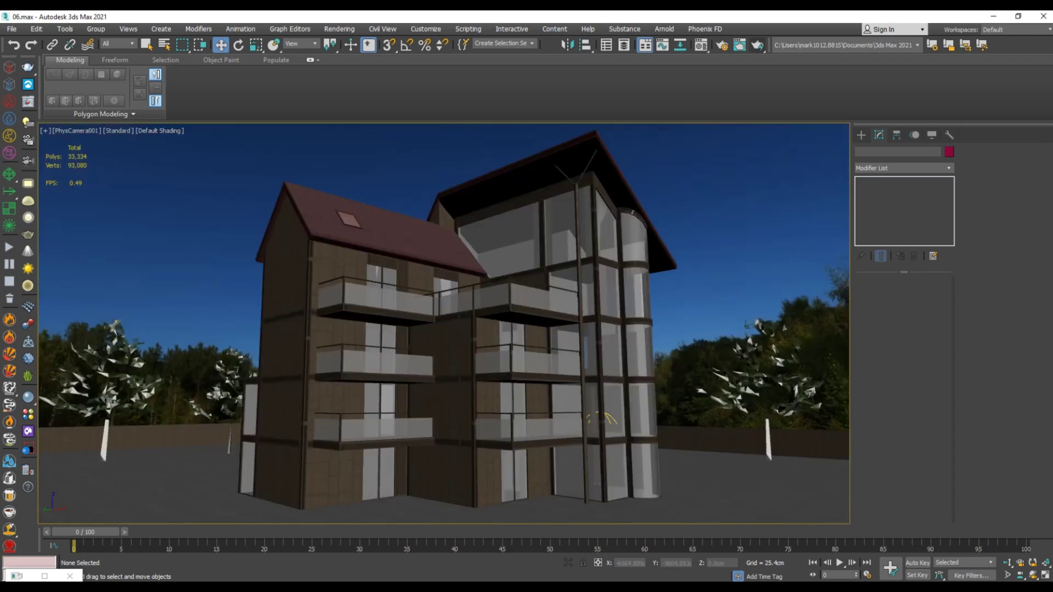
key(F3)
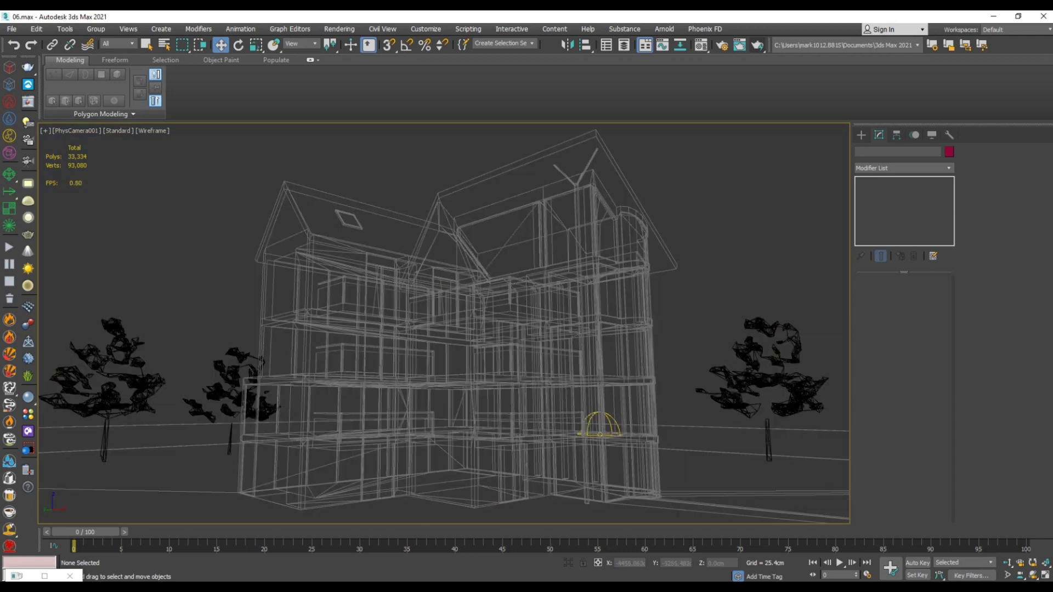
key(F3)
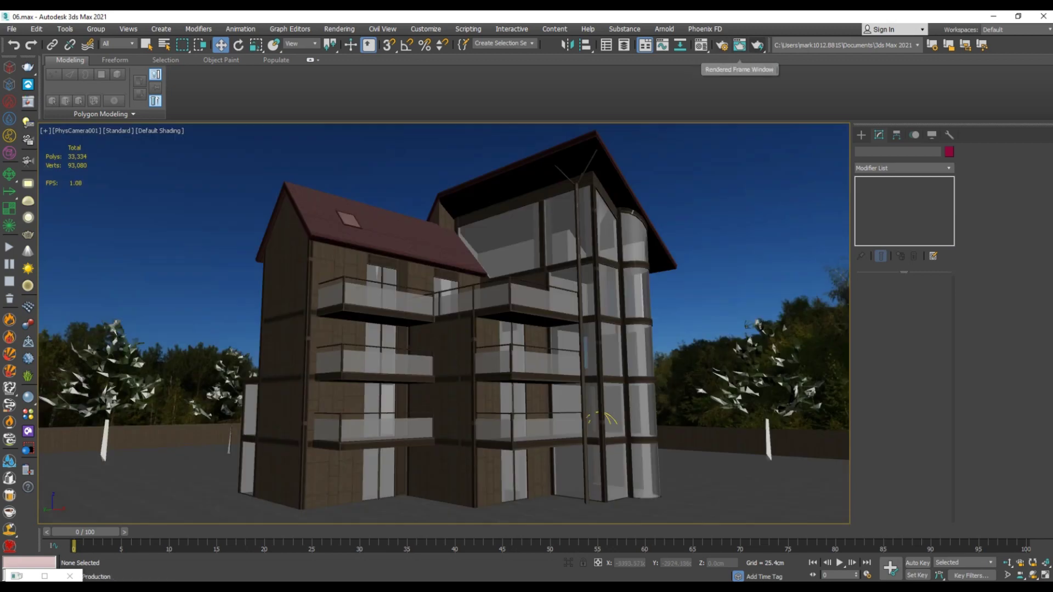
click(758, 45)
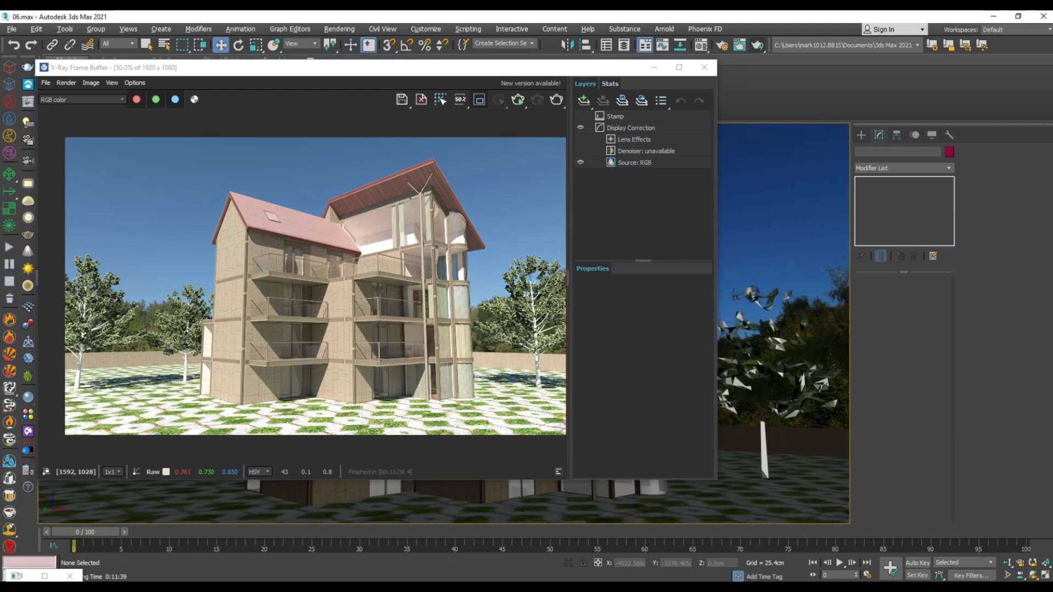
Step: Examine the building, trees and paving in the finished render in the V-Ray Frame Buffer
click(374, 258)
scroll(375, 258, up, 2)
scroll(373, 258, down, 2)
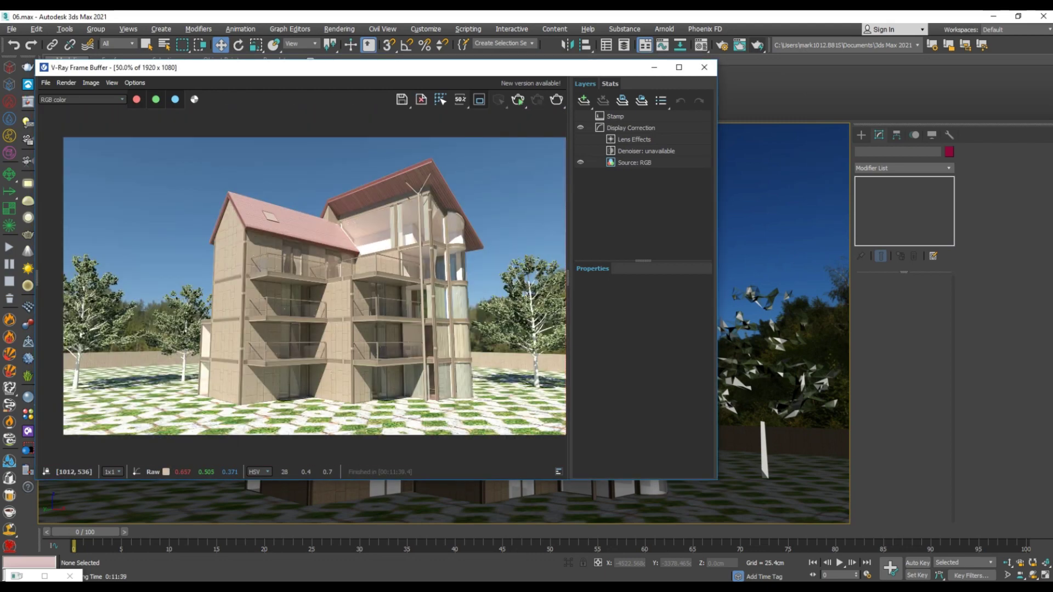
scroll(328, 285, up, 3)
scroll(328, 285, down, 1)
scroll(328, 285, down, 2)
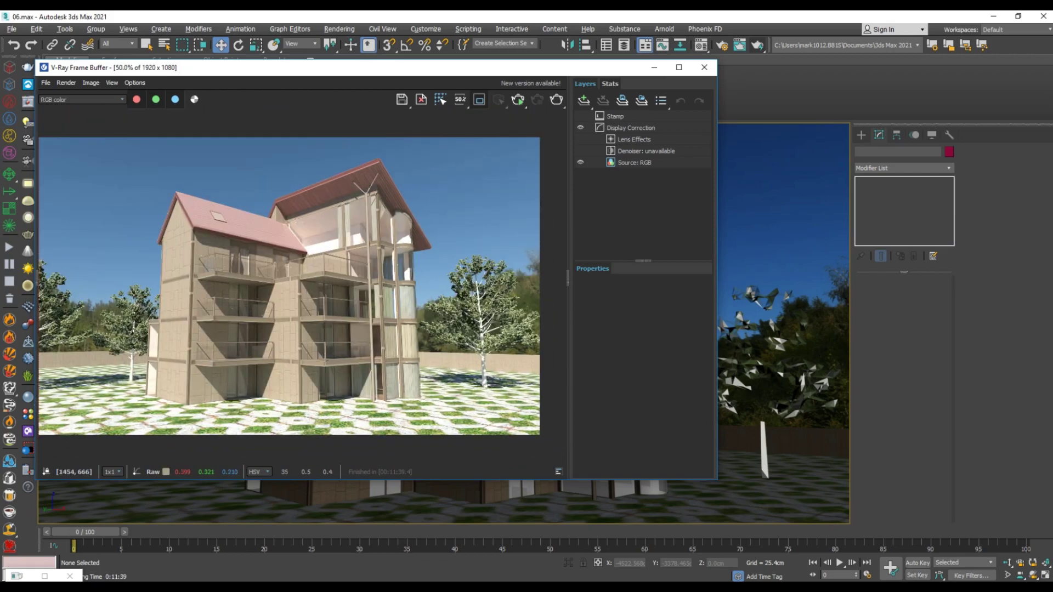